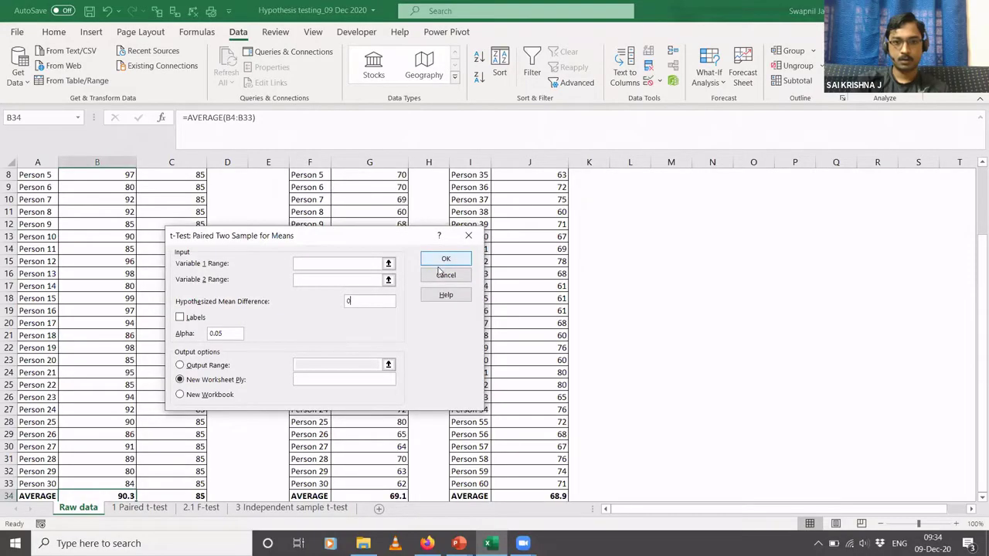
# - Cancel the open paired t-test setup and the Data Analysis tool selection
pyautogui.click(446, 275)
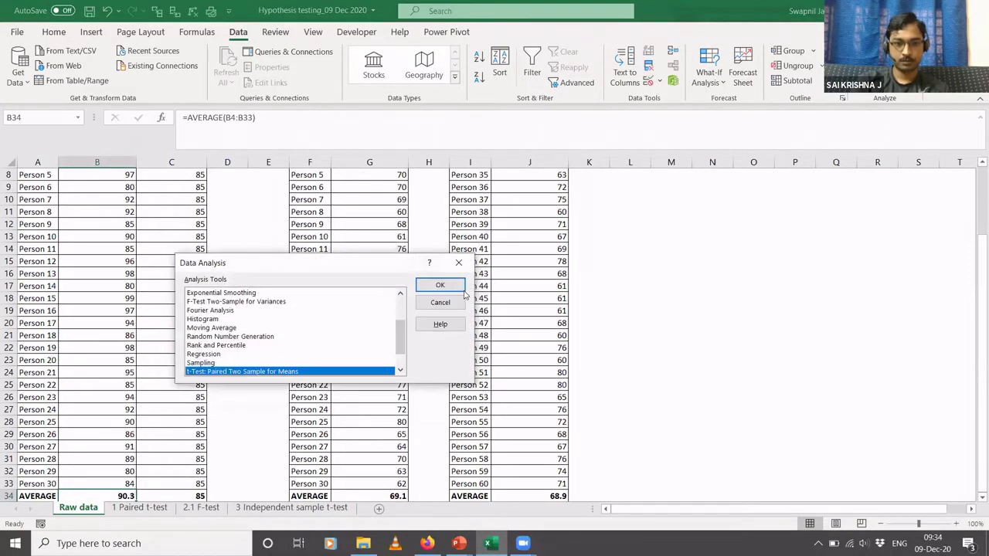
pyautogui.click(440, 302)
pyautogui.scroll(3, 107, 303)
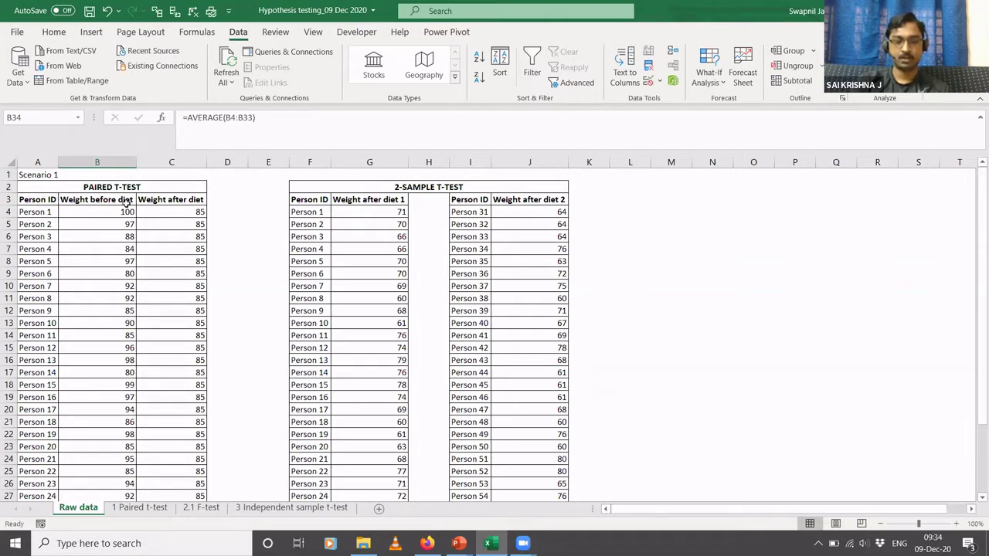
# - Switch to the PowerPoint slide show to review the "When to use what test?" decision chart, and return to Excel
pyautogui.hotkey('alt', 'Tab')
pyautogui.press('Left')
pyautogui.press('Right')
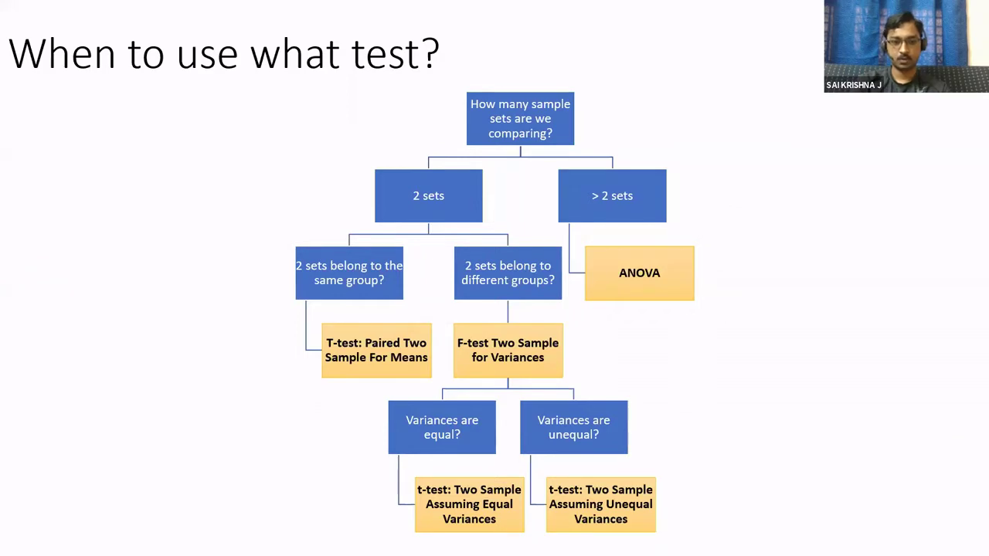
pyautogui.hotkey('alt', 'Tab')
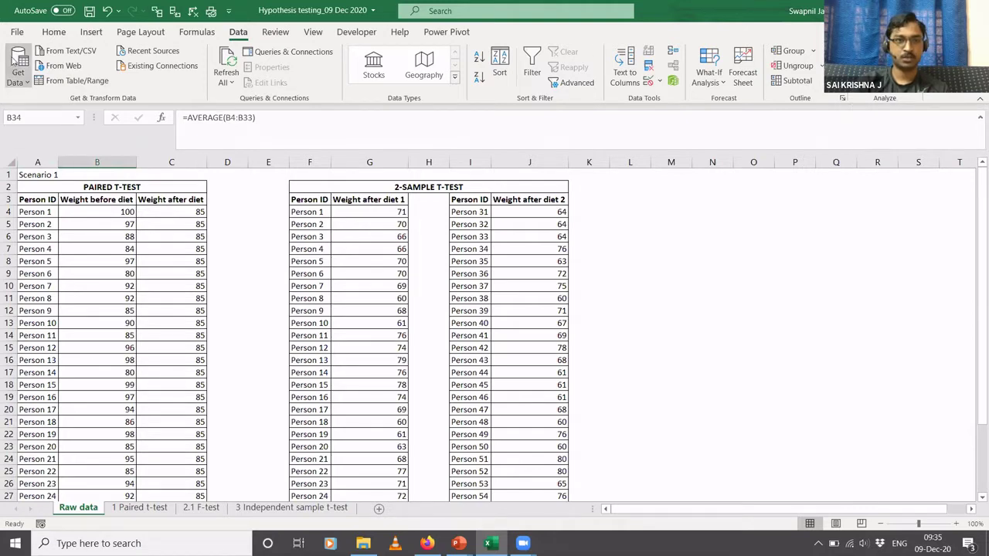
# - Check the Analysis ToolPak entry among Excel's add-ins and close the options without changes
pyautogui.click(14, 32)
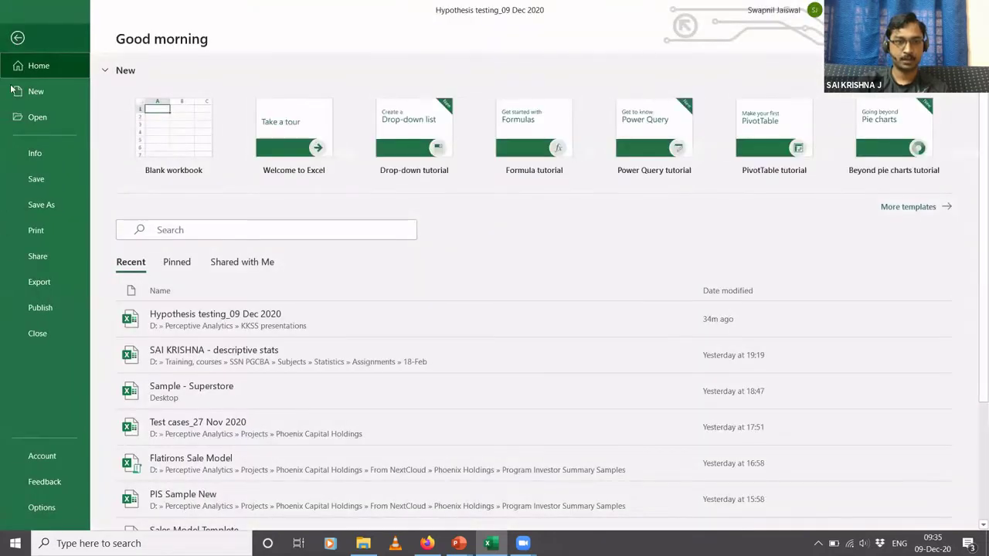
pyautogui.click(34, 509)
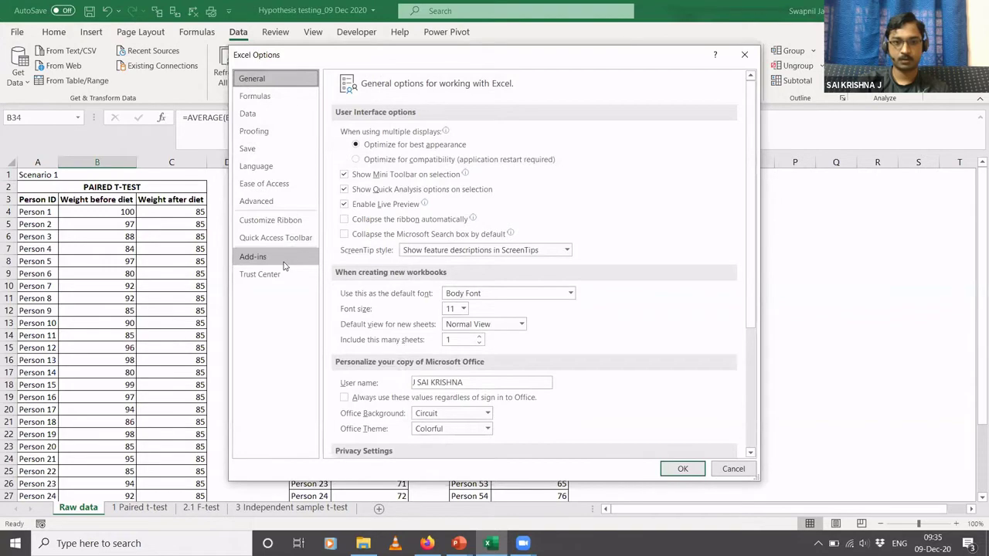
pyautogui.click(283, 265)
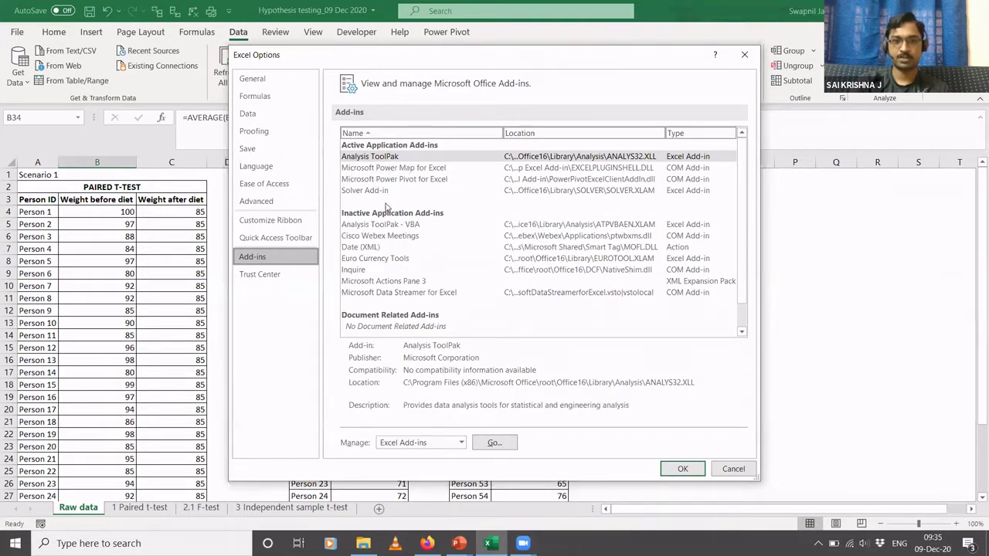
pyautogui.click(722, 469)
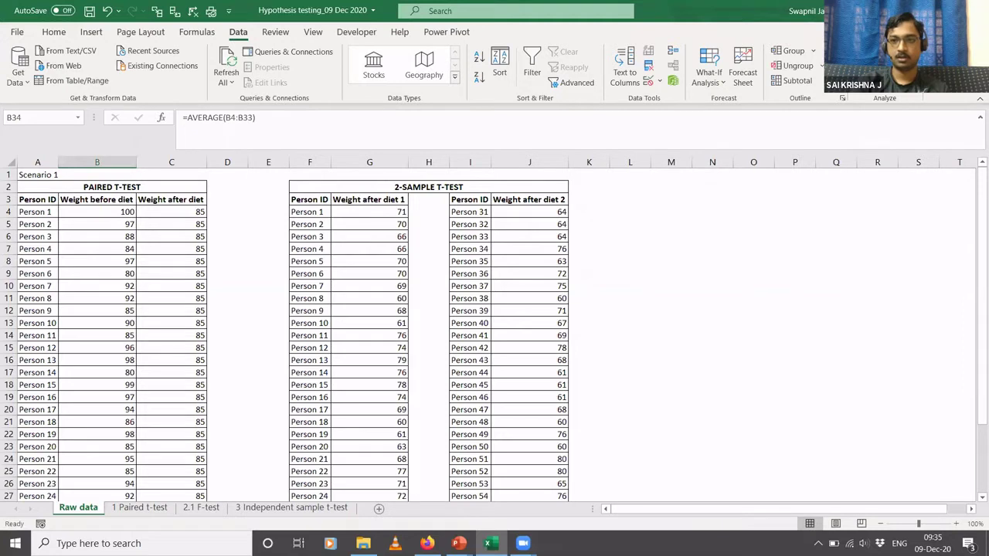
# - Start the t-Test: Paired Two Sample for Means analysis and set its Variable 1 Range to the before-diet weights, B3:B33
pyautogui.click(884, 65)
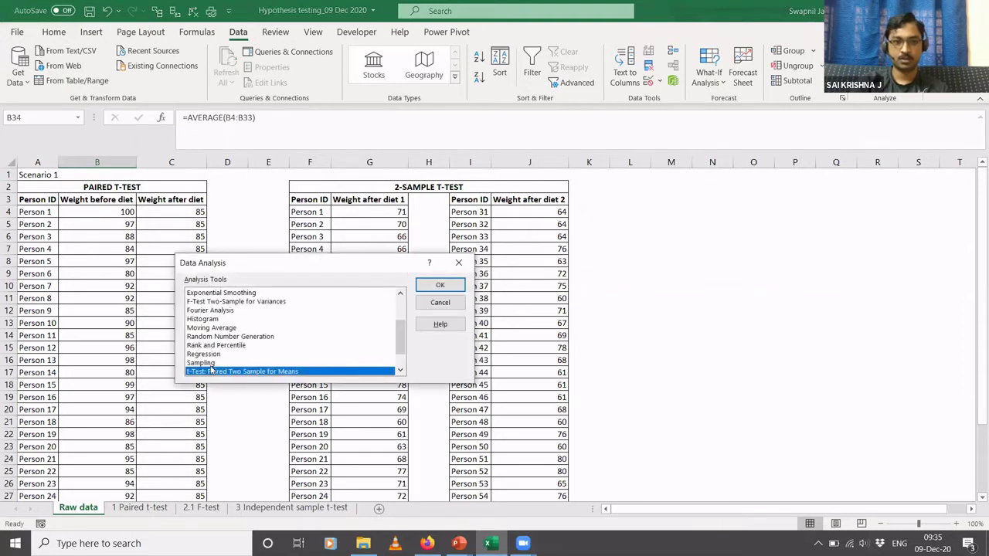
pyautogui.click(439, 286)
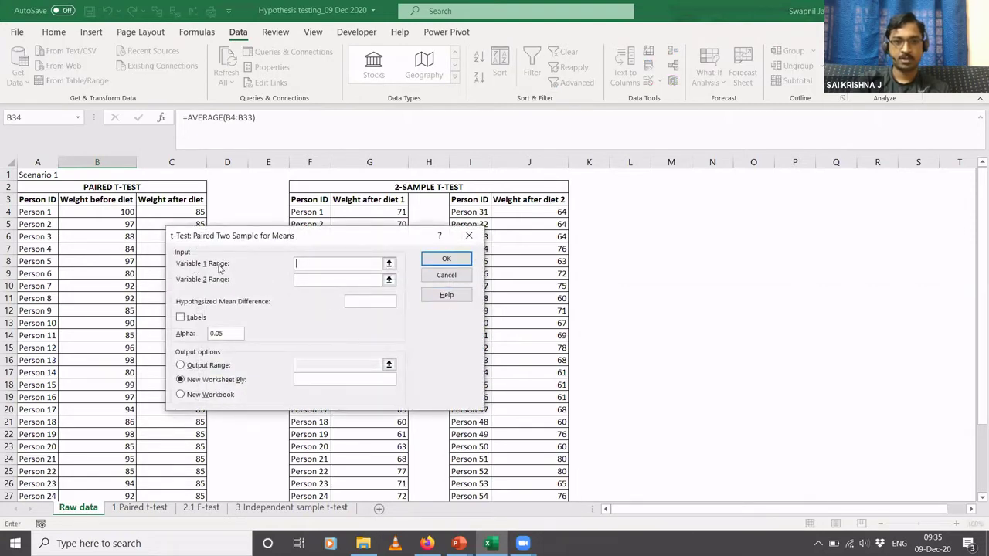
pyautogui.click(388, 263)
pyautogui.click(77, 200)
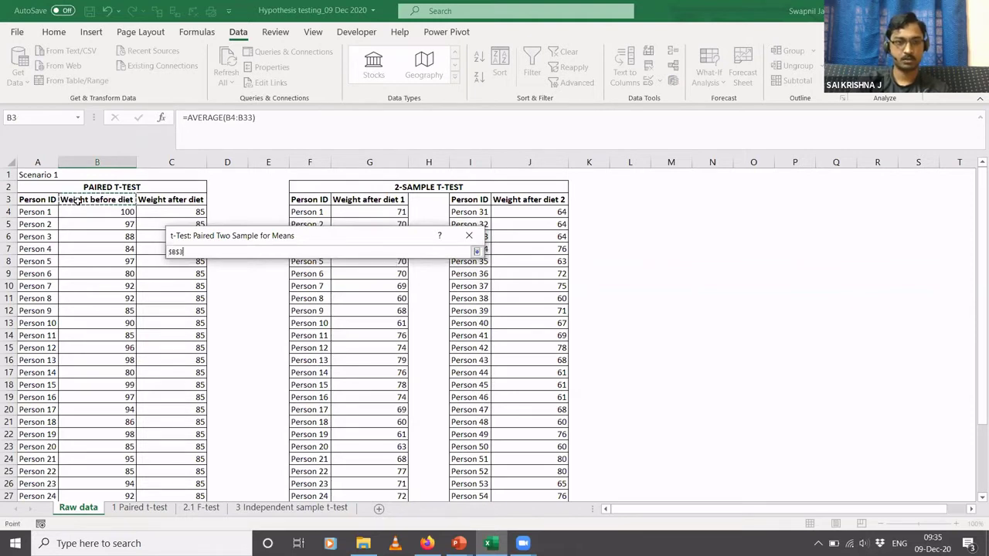
pyautogui.hotkey('ctrl', 'shift', 'Down')
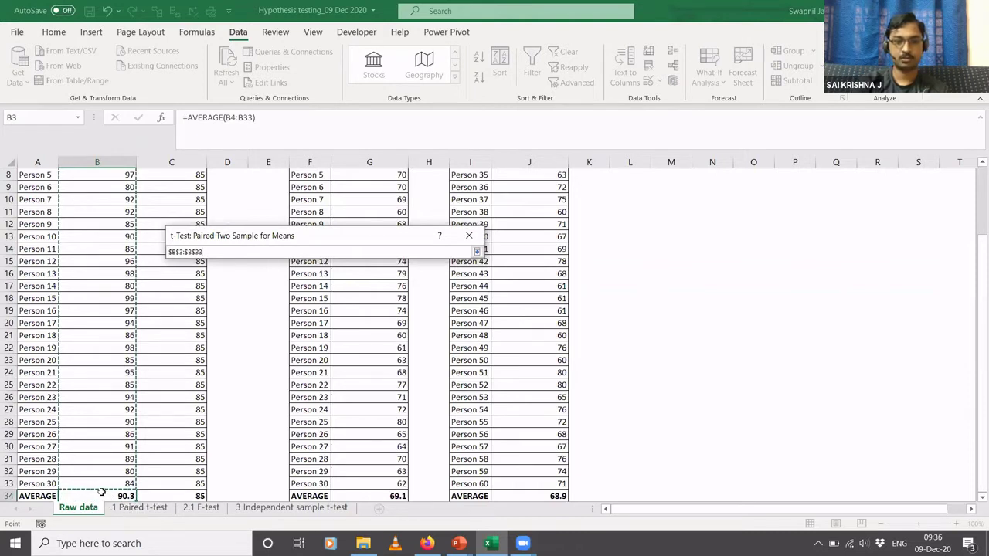
pyautogui.click(477, 251)
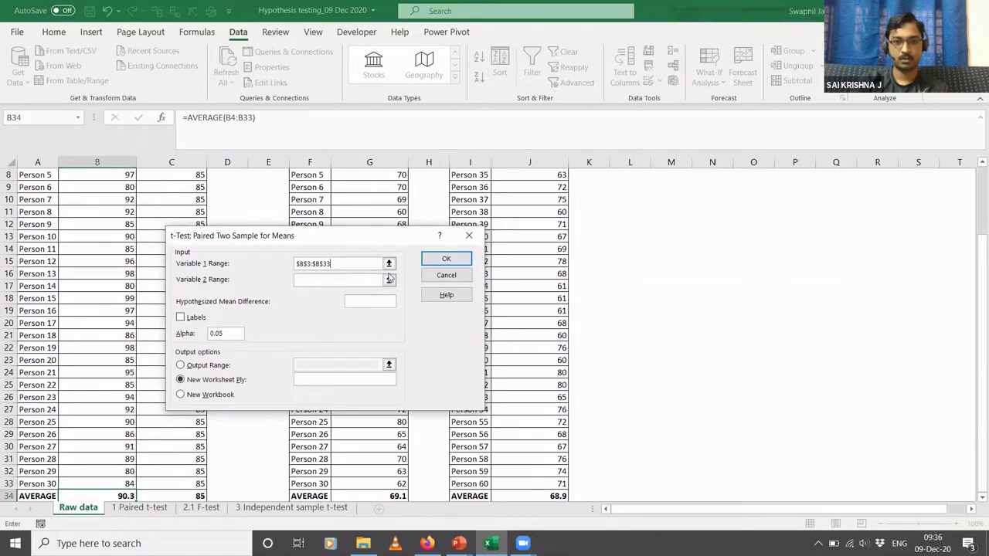
# - Set the Variable 2 Range to the after-diet weights with their header, C3:C33
pyautogui.click(388, 280)
pyautogui.click(147, 197)
pyautogui.hotkey('ctrl', 'Up')
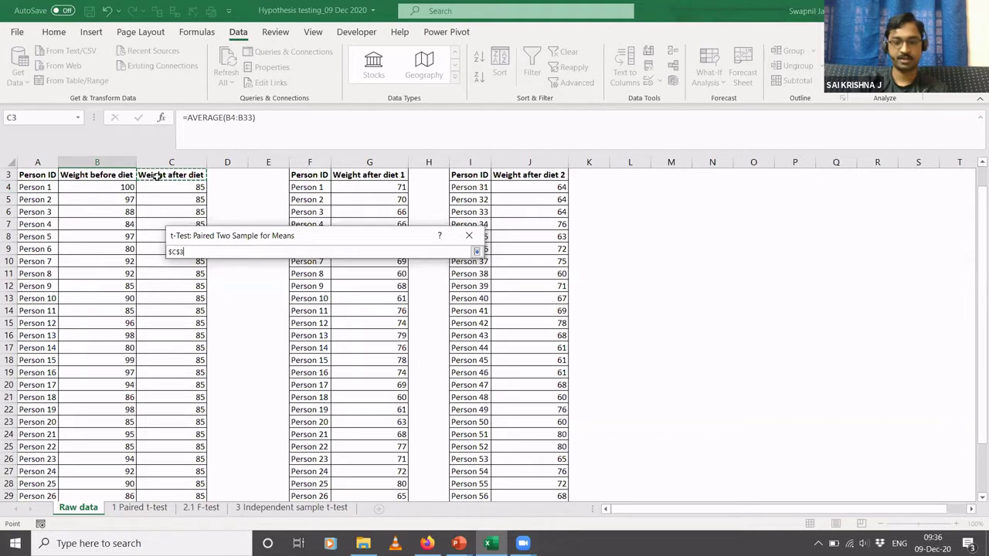
pyautogui.hotkey('ctrl', 'shift', 'Down')
pyautogui.hotkey('shift', 'Up')
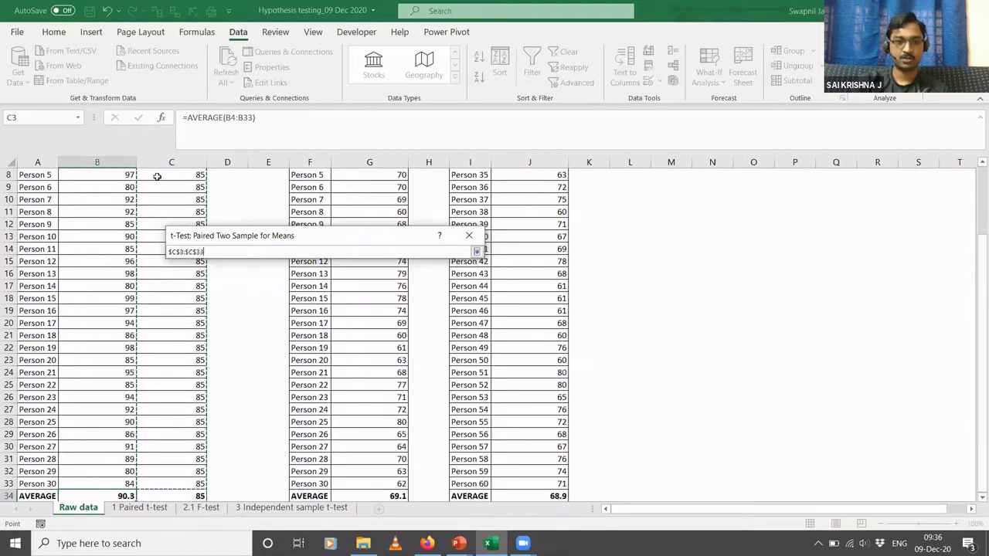
pyautogui.click(478, 252)
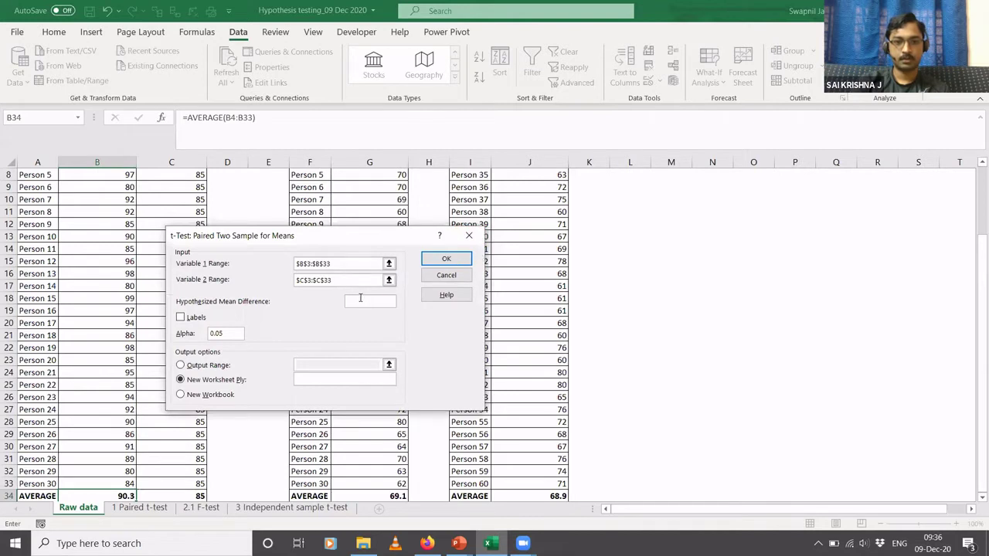
# - Run the paired t-test with a hypothesized mean difference of 0 and Labels enabled, with output to a new worksheet
pyautogui.click(360, 299)
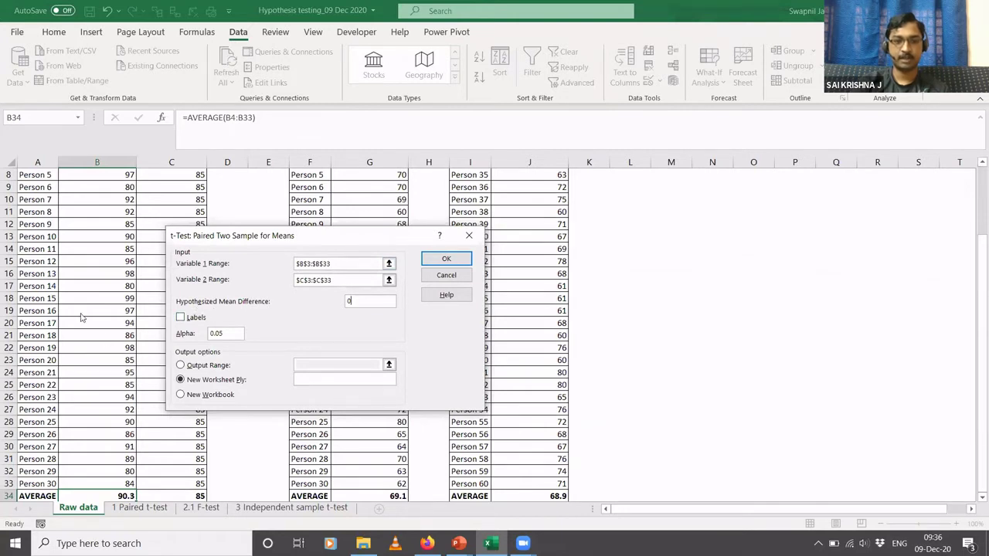
pyautogui.click(181, 318)
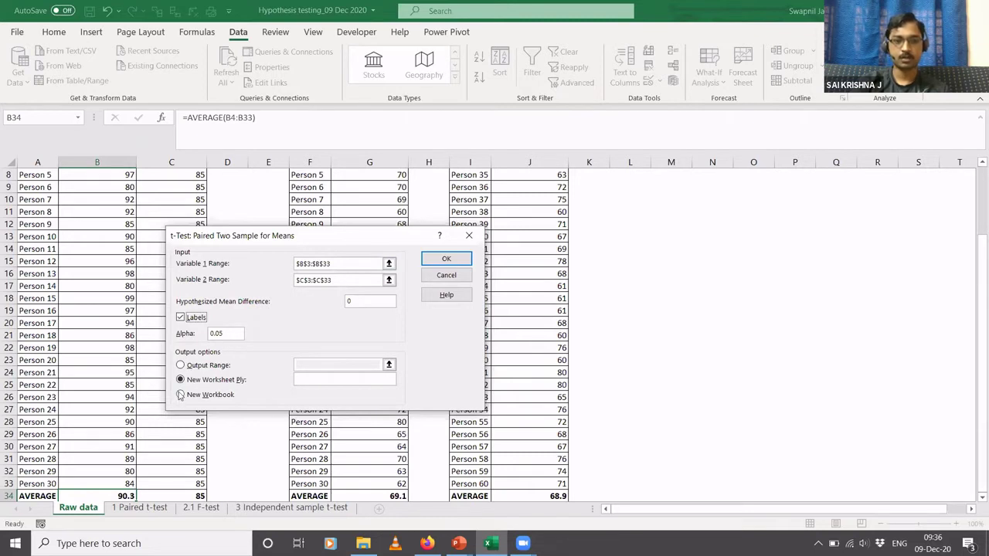
pyautogui.click(461, 263)
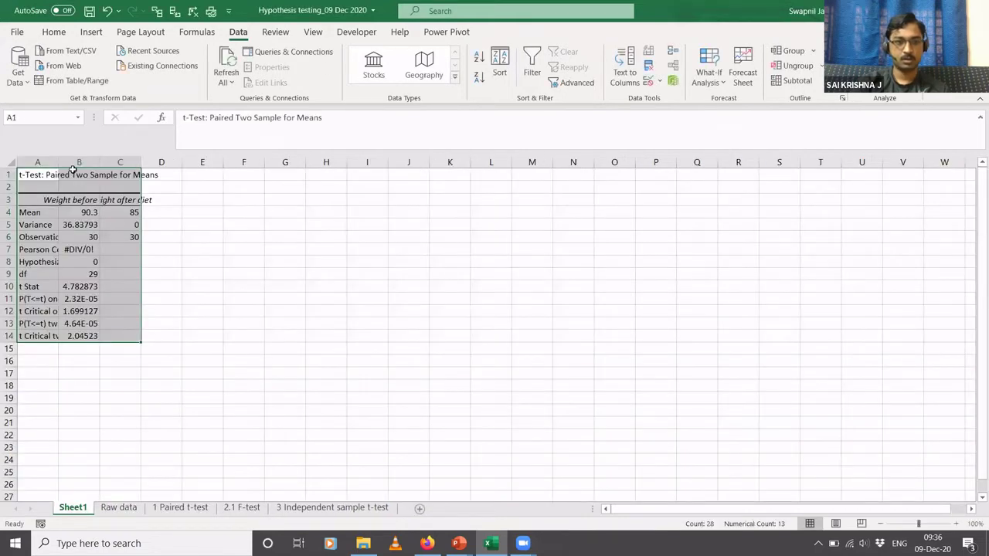
# - Autofit columns A, B and C of the t-test output to their contents
pyautogui.doubleClick(58, 162)
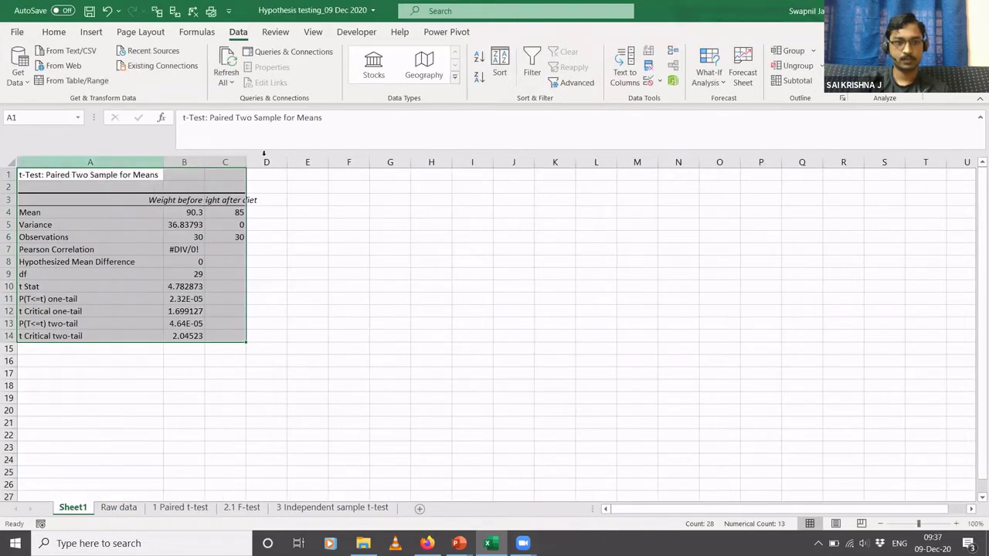
pyautogui.doubleClick(204, 161)
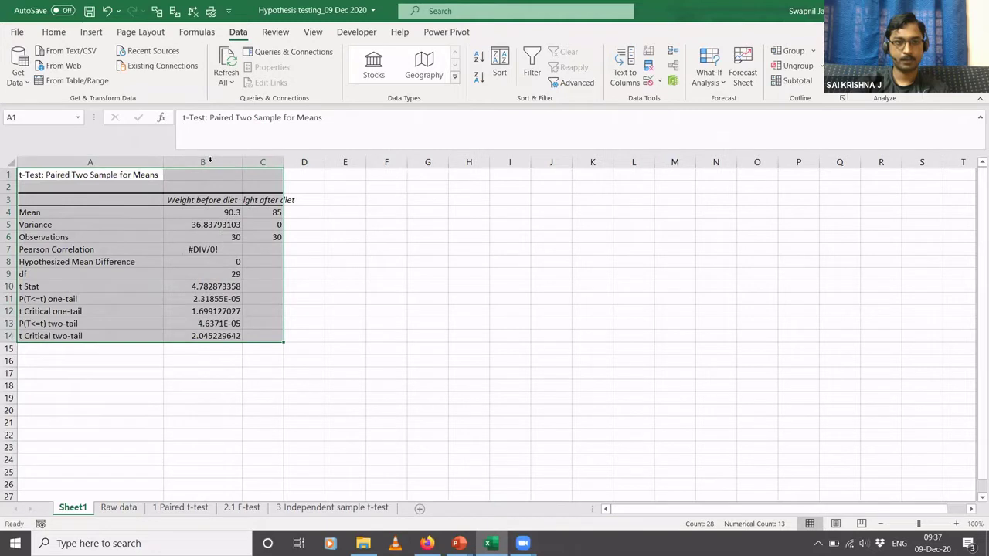
pyautogui.doubleClick(283, 161)
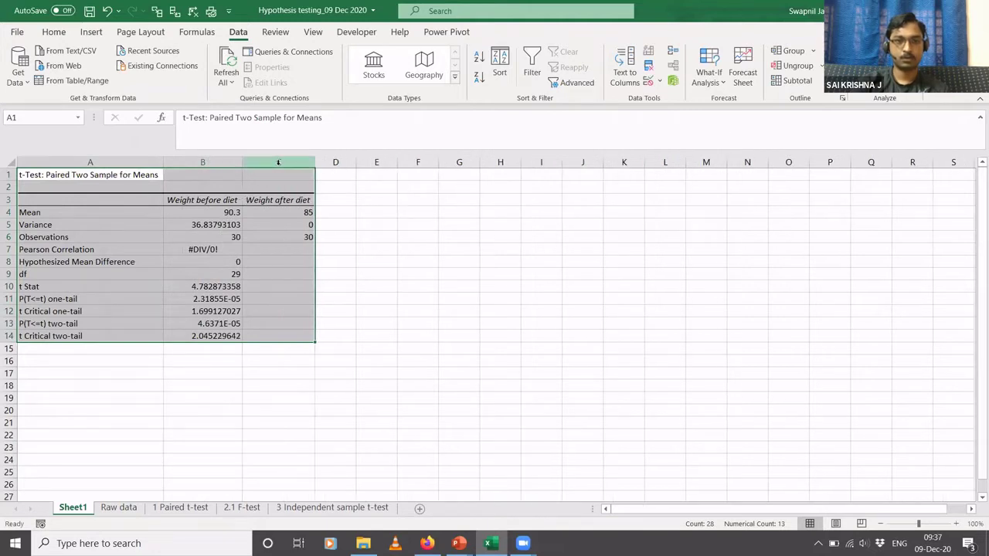
pyautogui.click(132, 262)
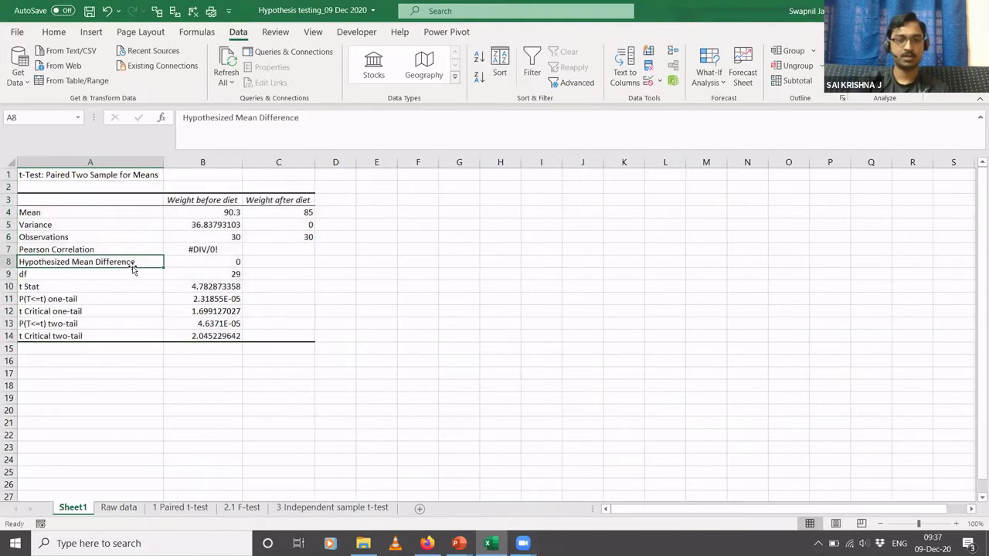
# - Examine the one-tail p-value and review the PowerPoint slides on reading test results and hypothesis testing, and return to Excel
pyautogui.click(29, 209)
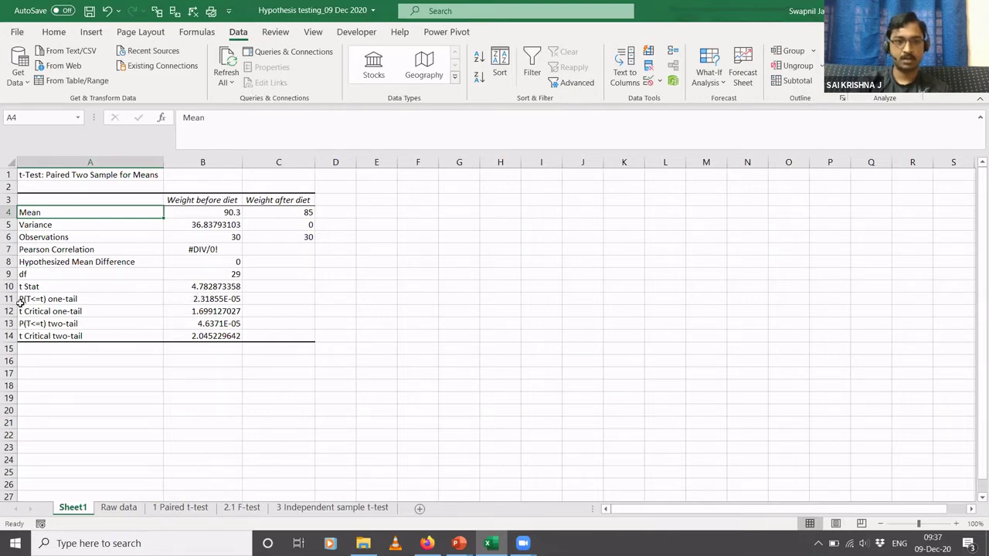
pyautogui.click(176, 299)
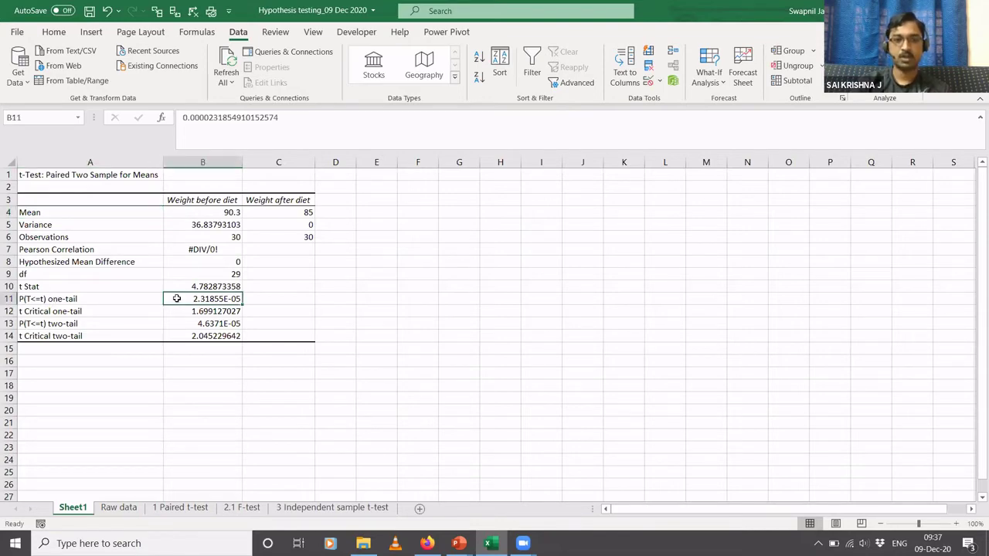
pyautogui.hotkey('alt', 'Tab')
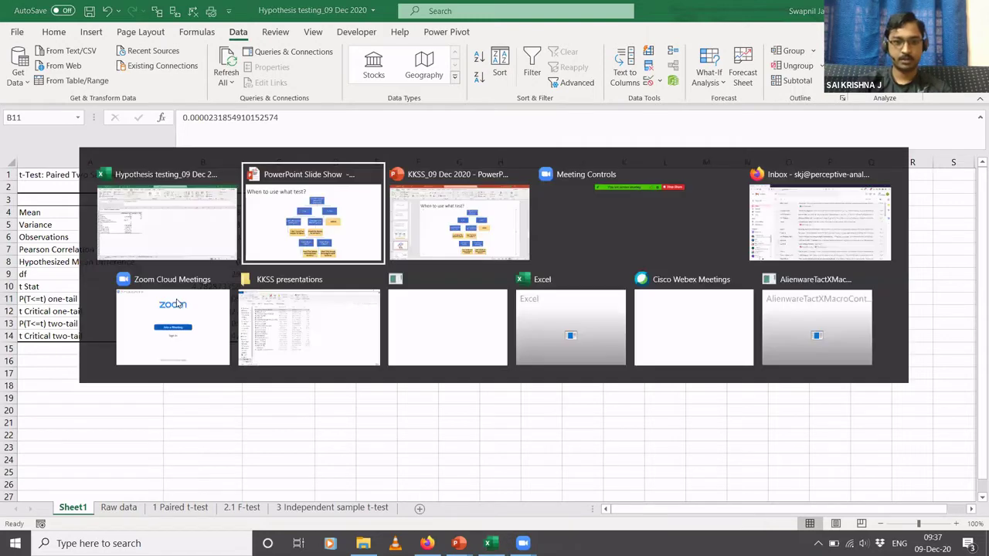
pyautogui.press('Right')
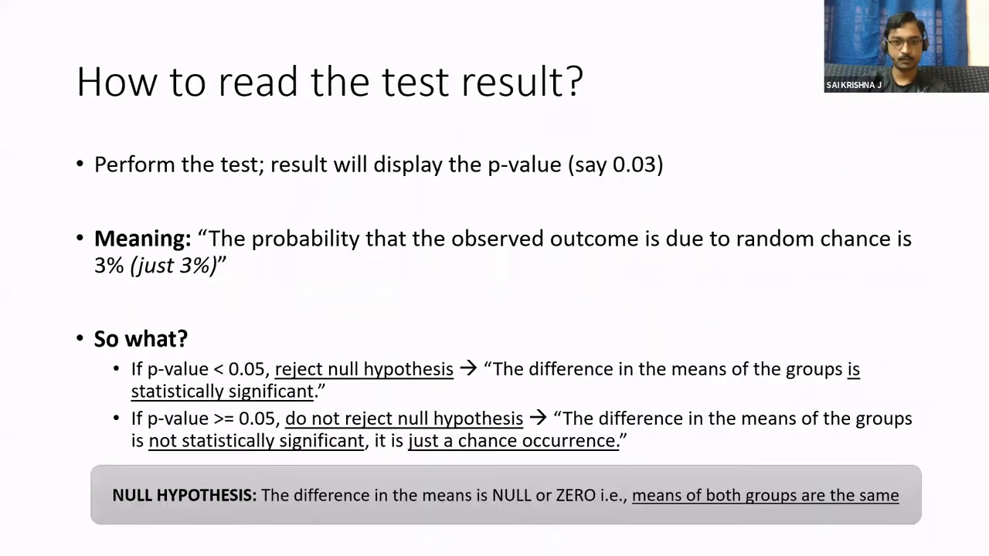
pyautogui.press('Right')
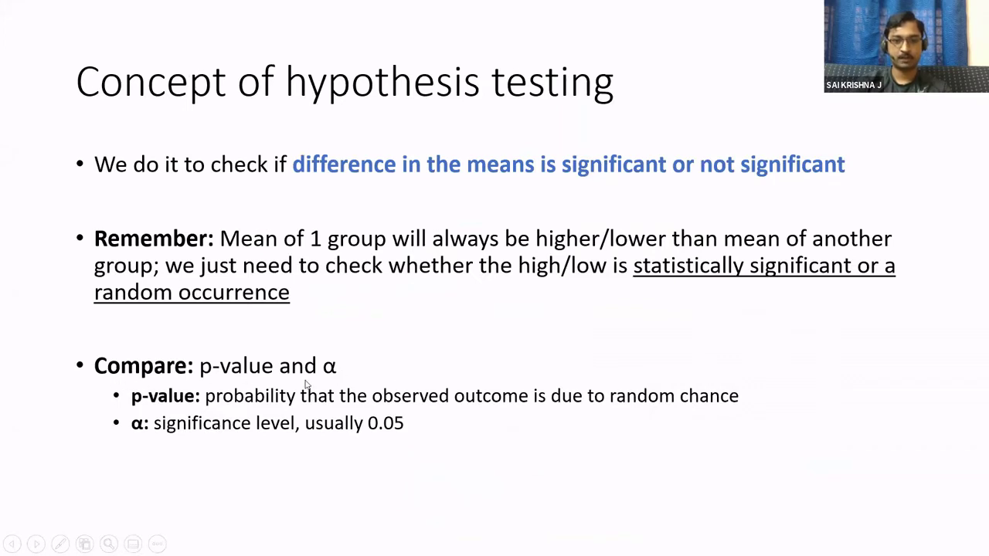
pyautogui.hotkey('alt', 'Tab')
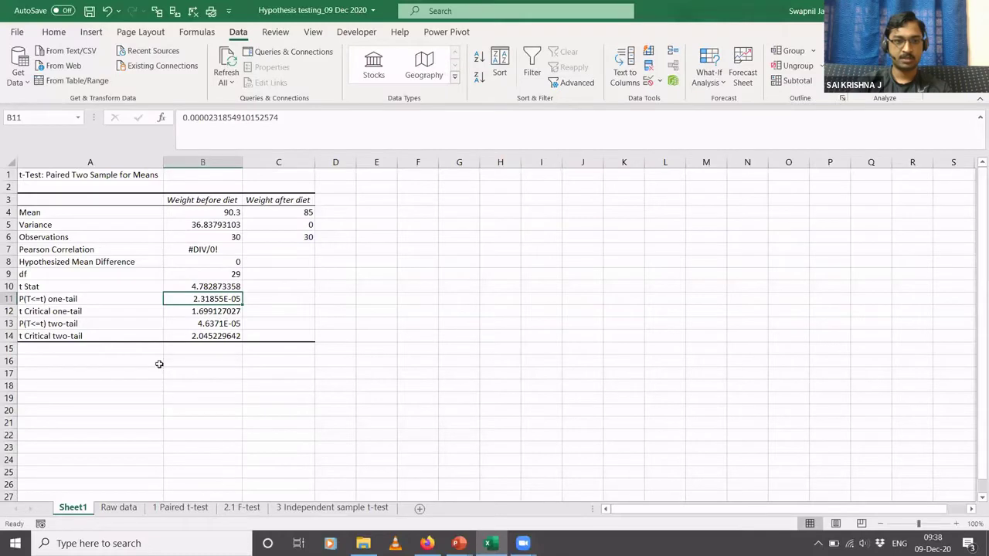
# - Highlight the P(T<=t) one-tail label and its value, cells A11:B11, with a yellow fill
pyautogui.click(83, 298)
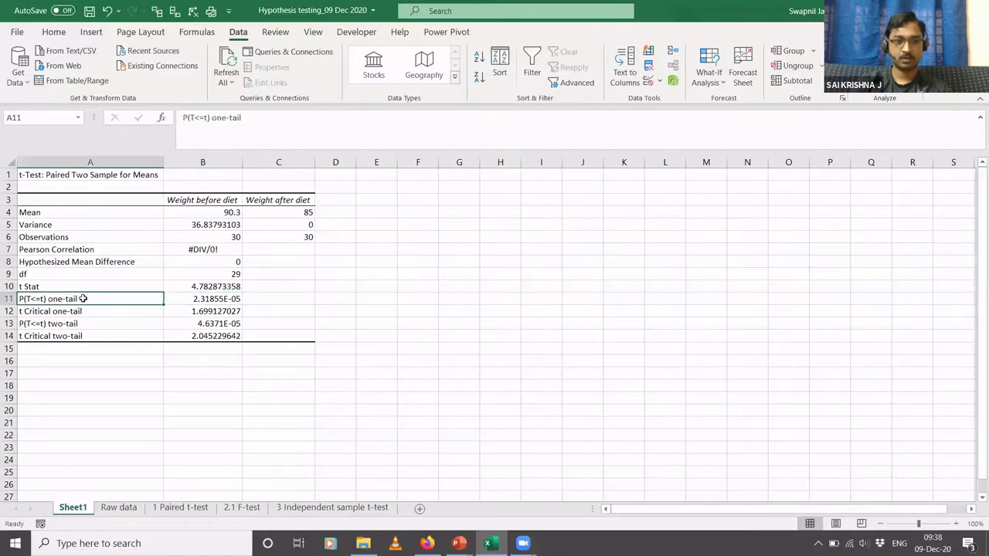
pyautogui.hotkey('shift', 'Right')
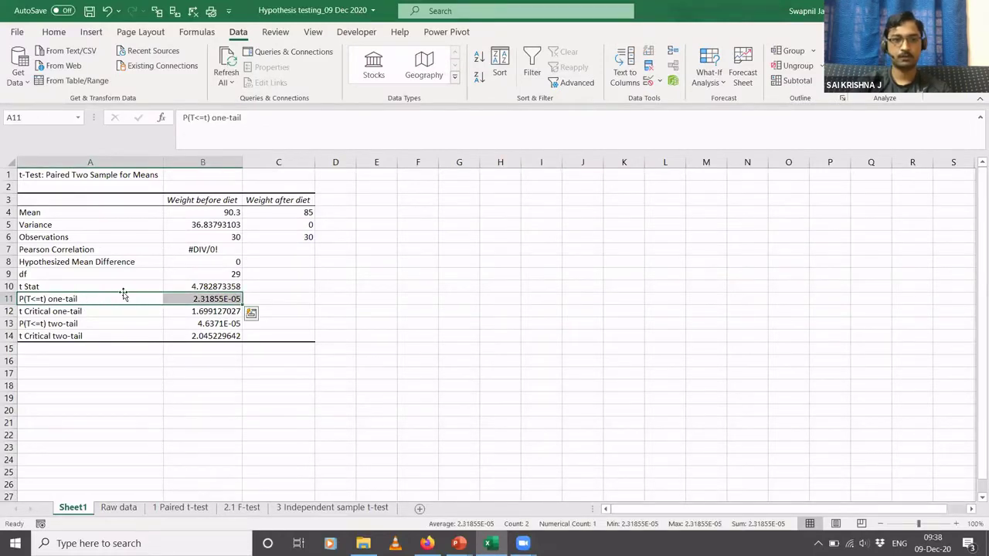
pyautogui.click(47, 33)
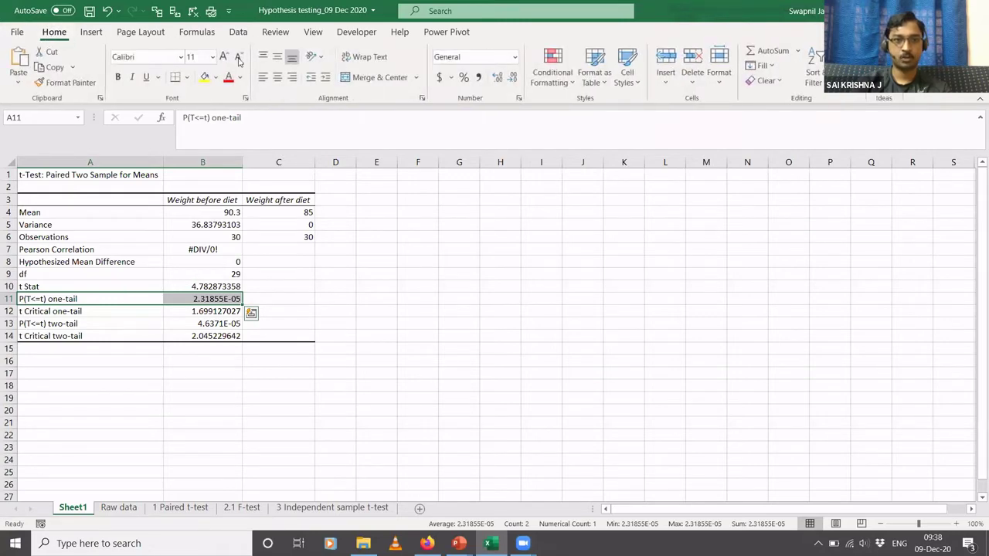
pyautogui.click(206, 78)
pyautogui.click(423, 327)
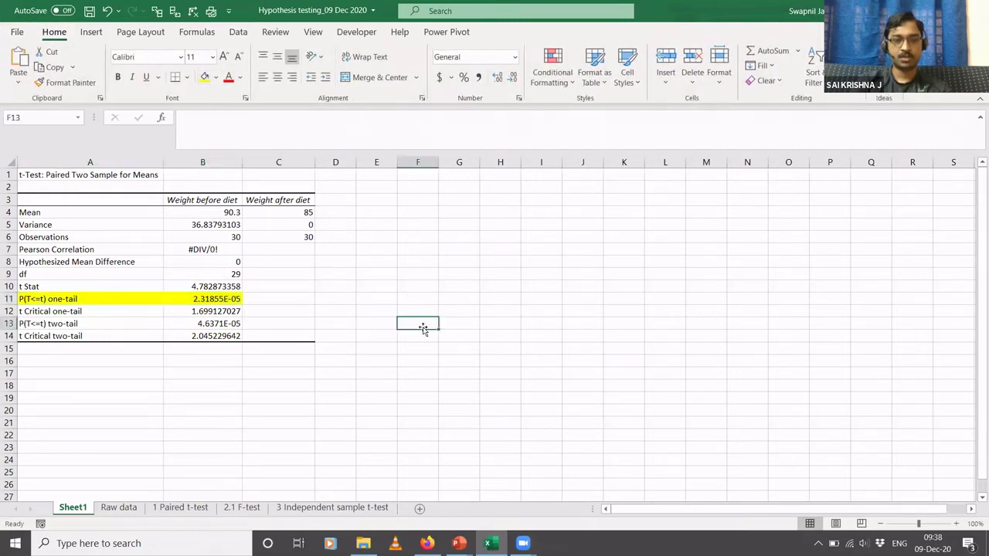
# - Return to the Raw data sheet to compare the average weights before and after the diet
pyautogui.click(131, 508)
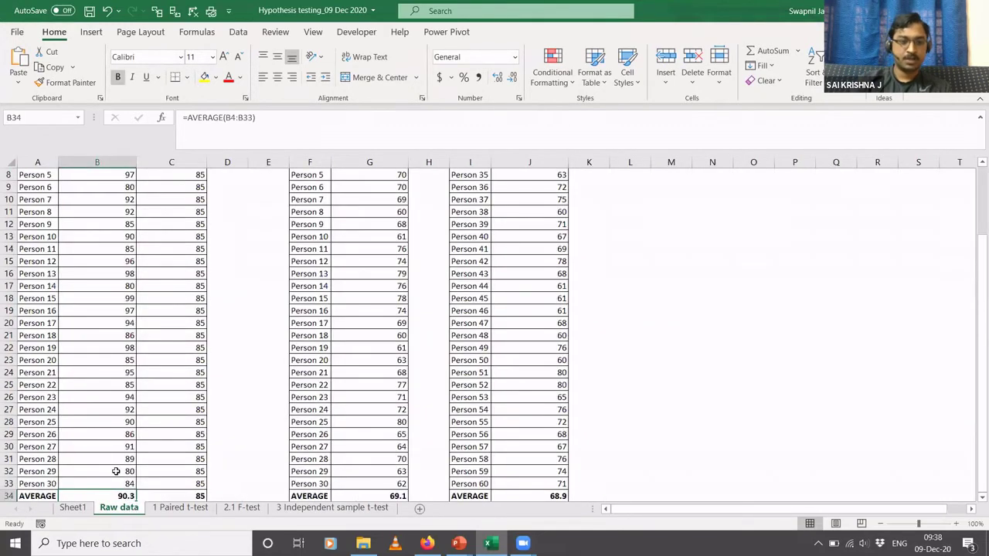
pyautogui.scroll(-1, 116, 472)
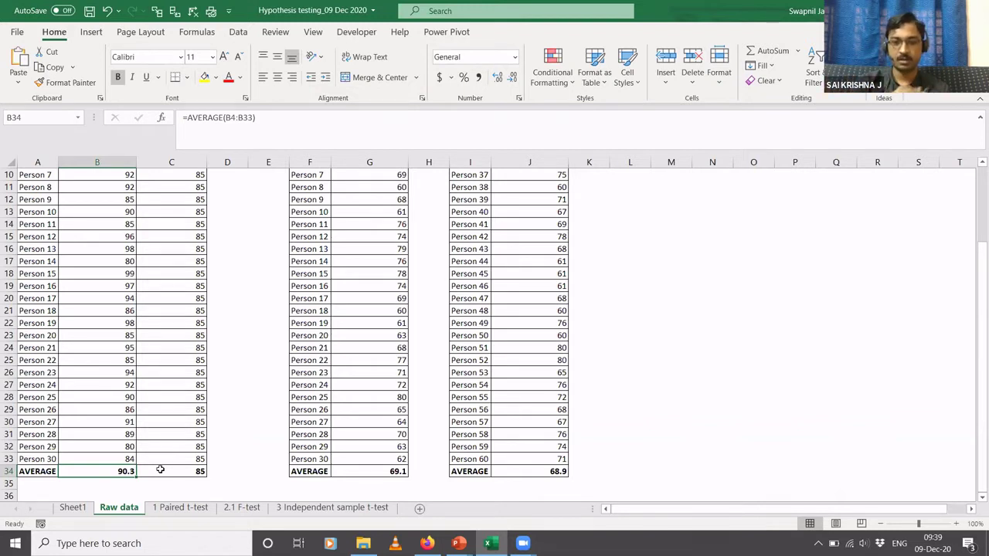
# - Compare the t-test p-values with the before and after averages, review the PowerPoint slides on hypothesis testing and result reading, and return to Excel
pyautogui.click(85, 507)
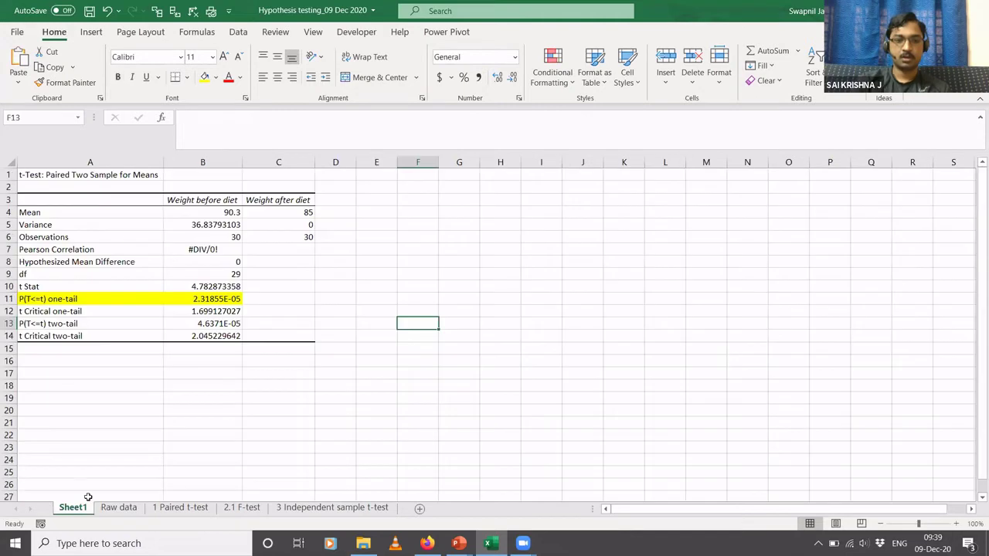
pyautogui.click(92, 323)
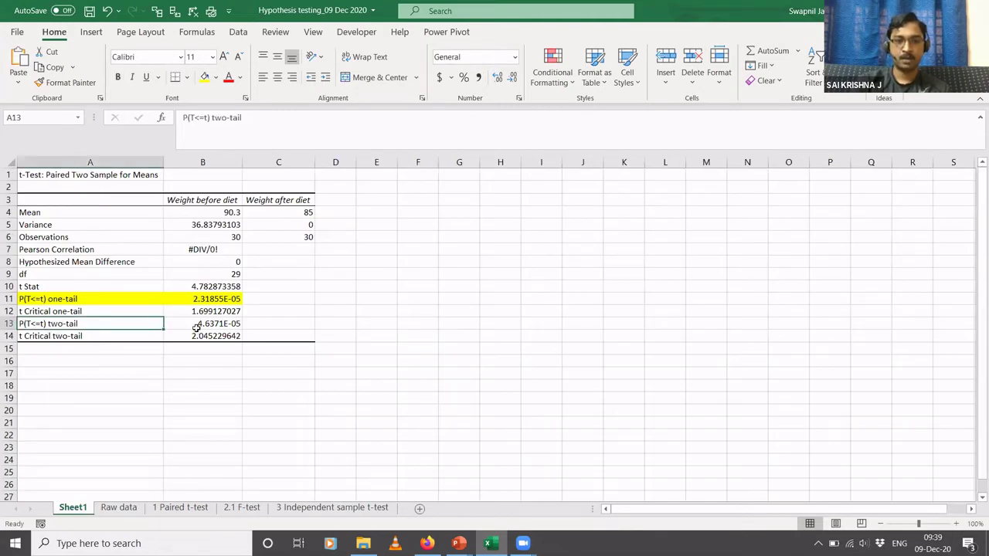
pyautogui.click(119, 508)
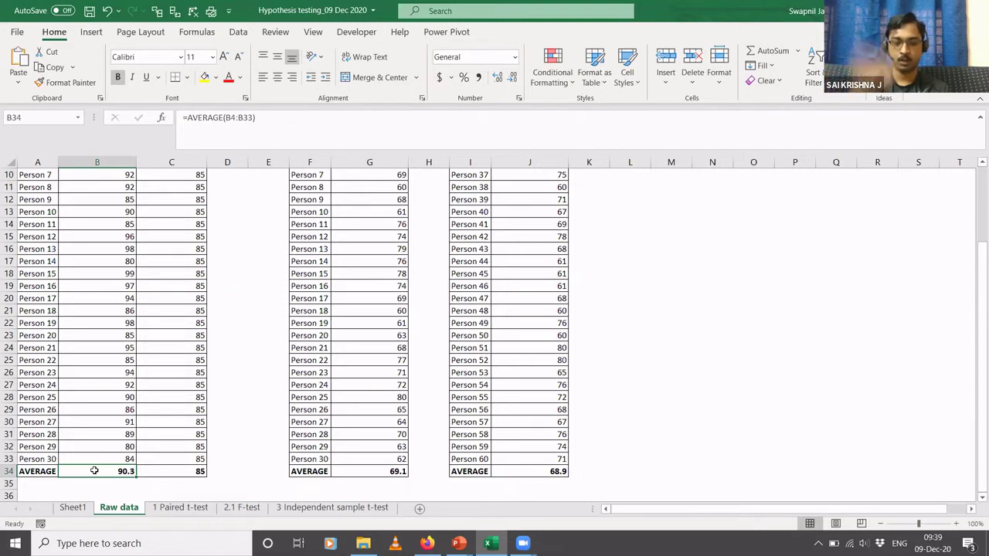
pyautogui.click(64, 510)
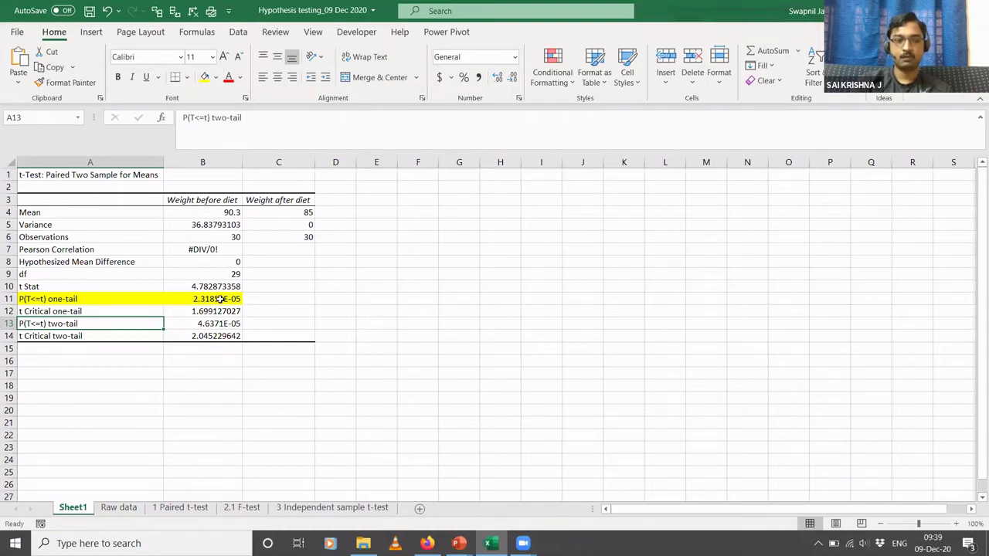
pyautogui.hotkey('alt', 'Tab')
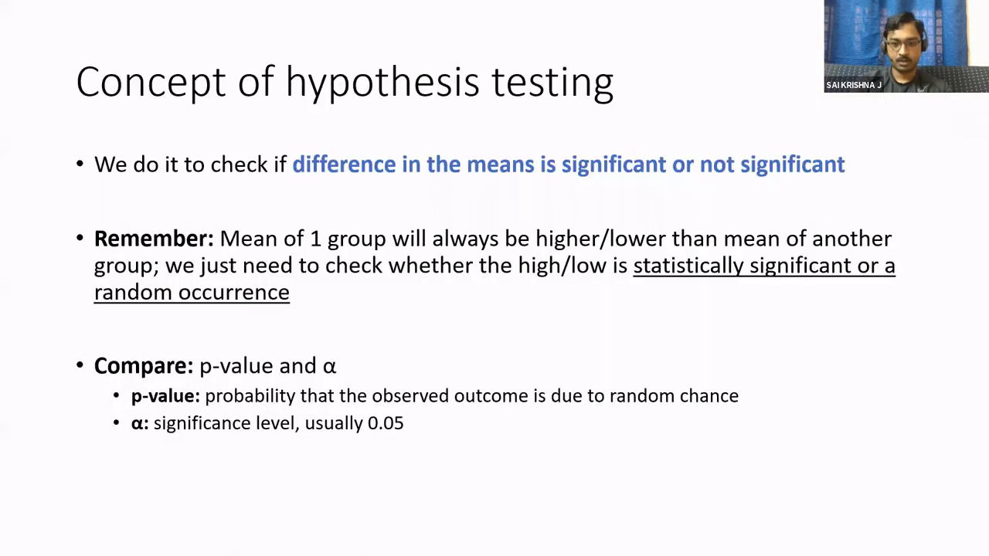
pyautogui.press('Right')
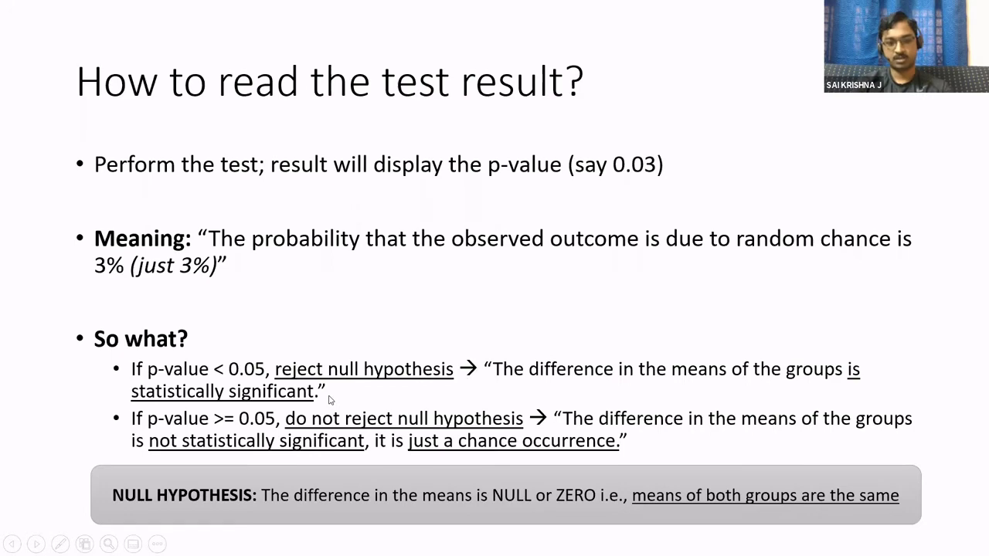
pyautogui.hotkey('alt', 'Tab')
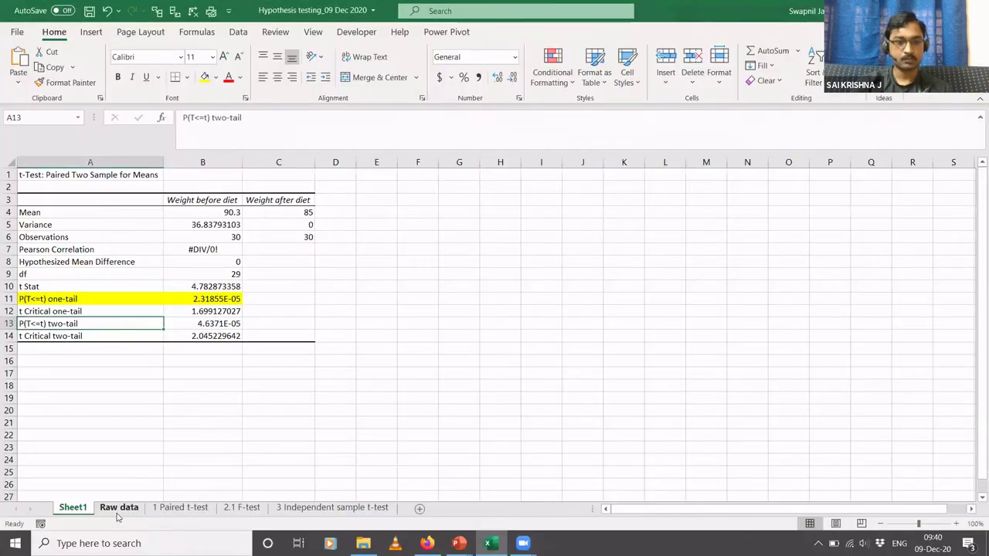
# - On the Raw data sheet, label the 2-sample t-test table as Scenario 2 in cell F1
pyautogui.click(118, 508)
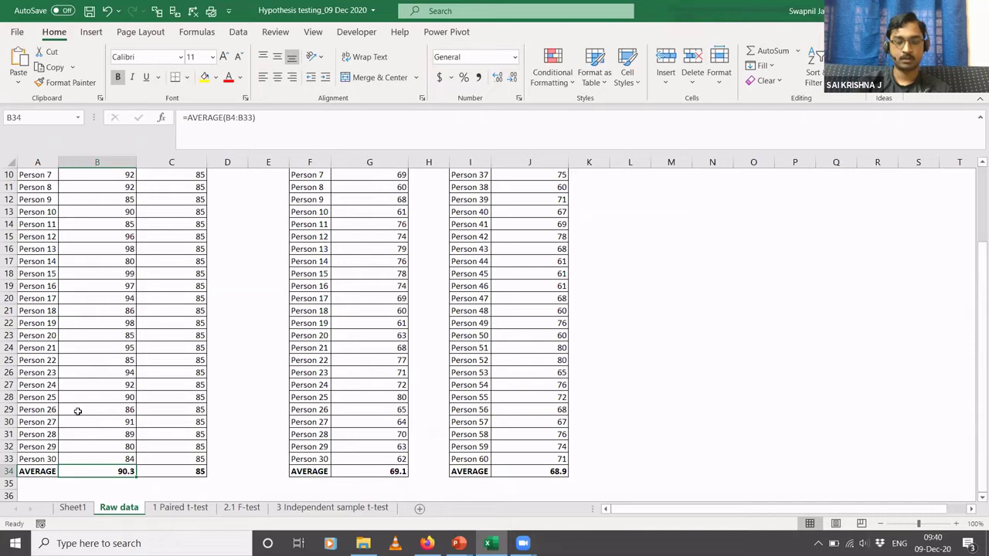
pyautogui.hotkey('ctrl', 'Up')
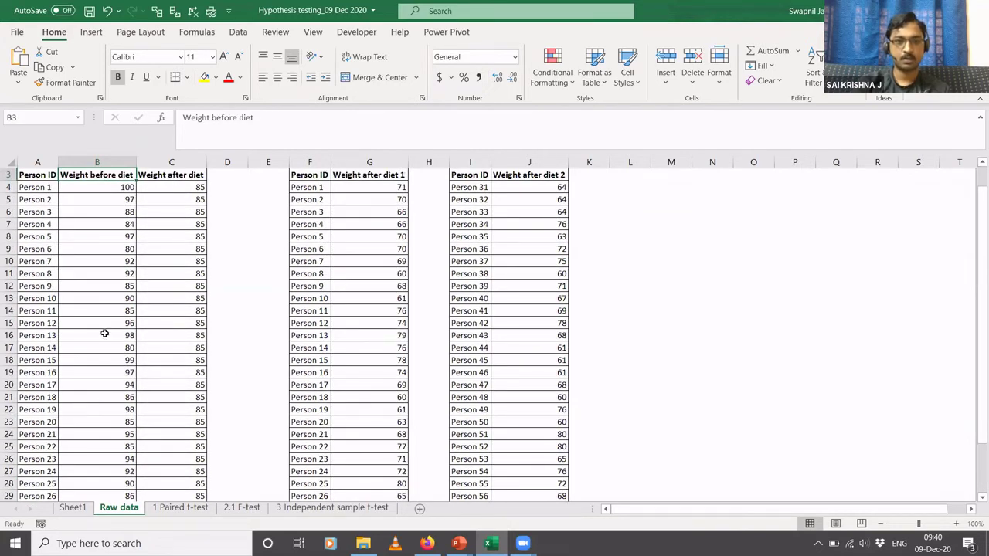
pyautogui.scroll(1, 104, 333)
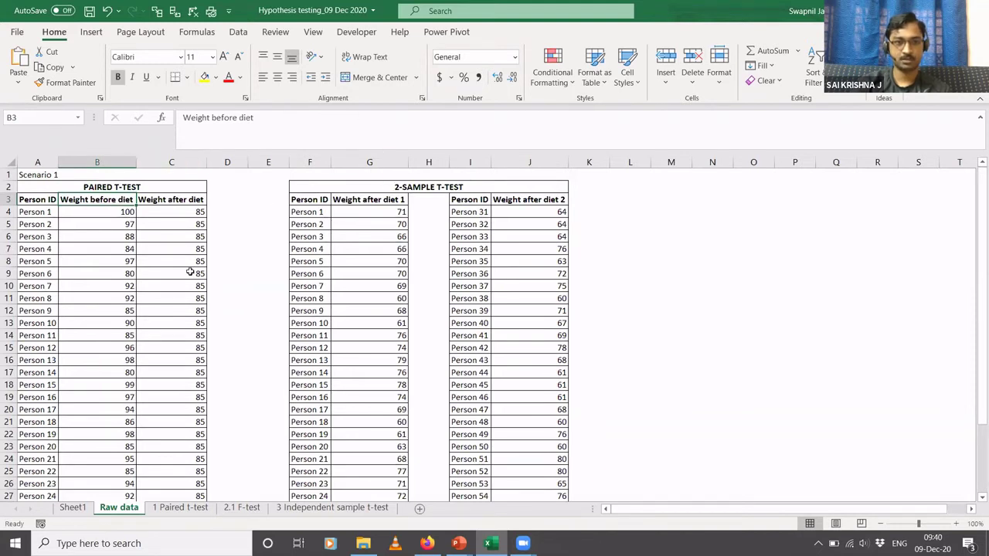
pyautogui.click(299, 177)
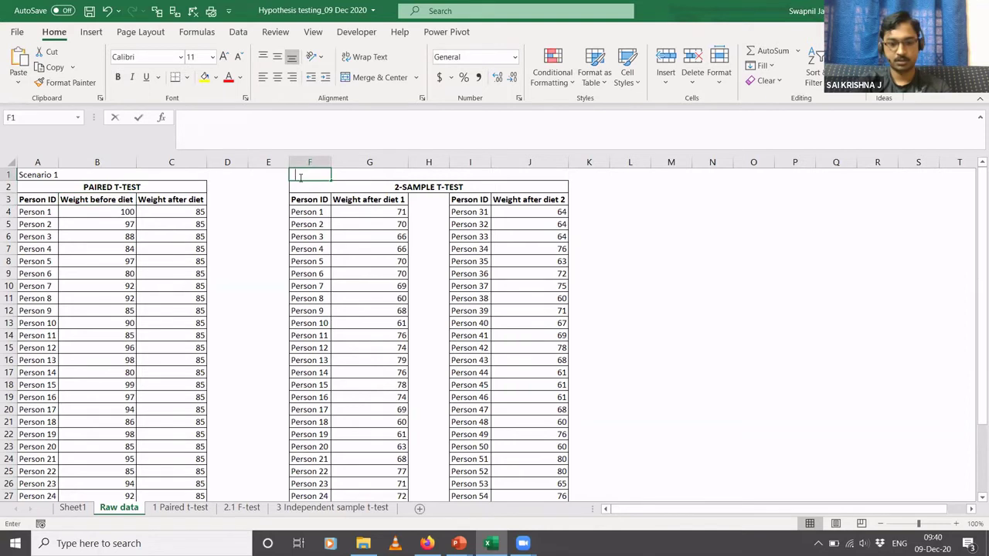
pyautogui.write('Scenario ')
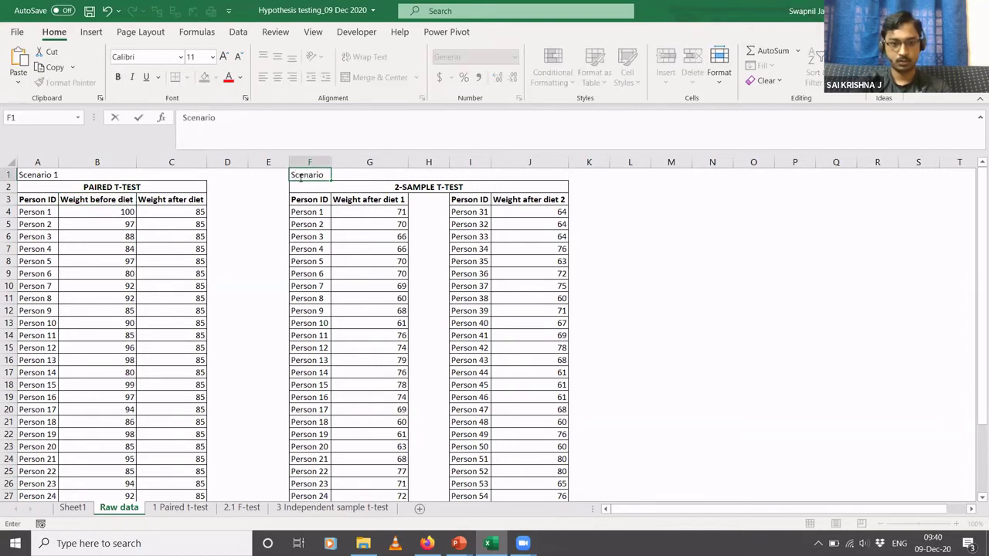
pyautogui.write('2')
pyautogui.press('Return')
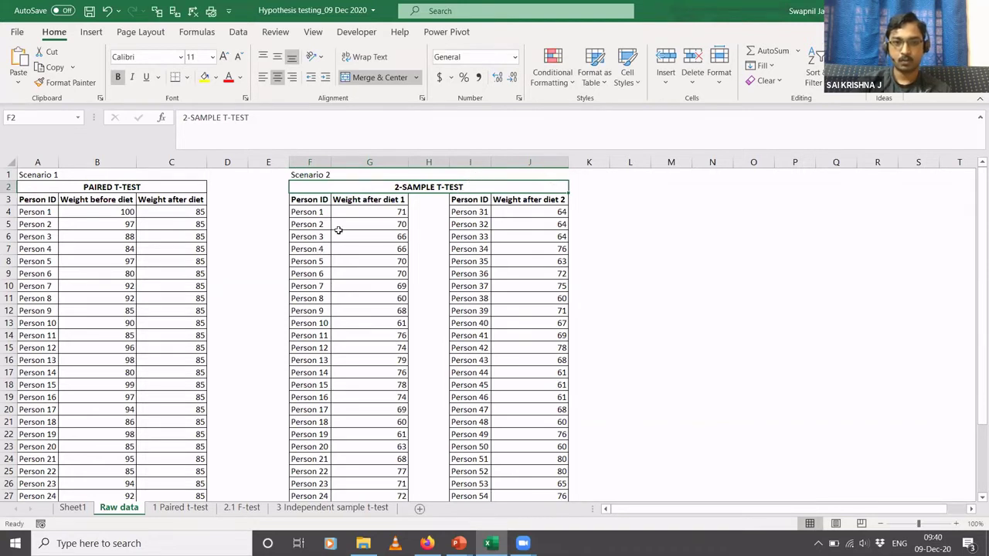
# - Compare the average weights after diet 1 and diet 2, check the "When to use what test?" slide in PowerPoint, and return to Excel
pyautogui.click(360, 222)
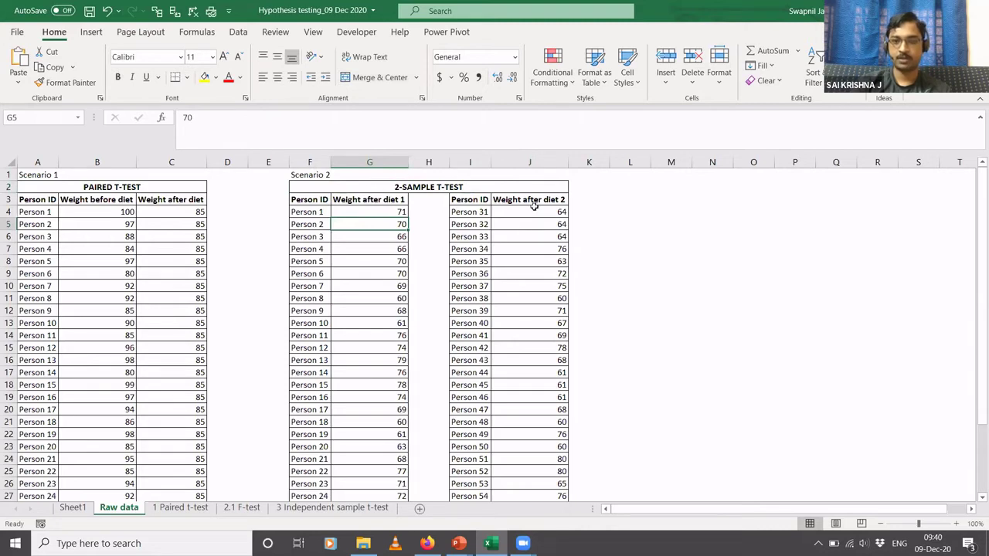
pyautogui.hotkey('ctrl', 'Down')
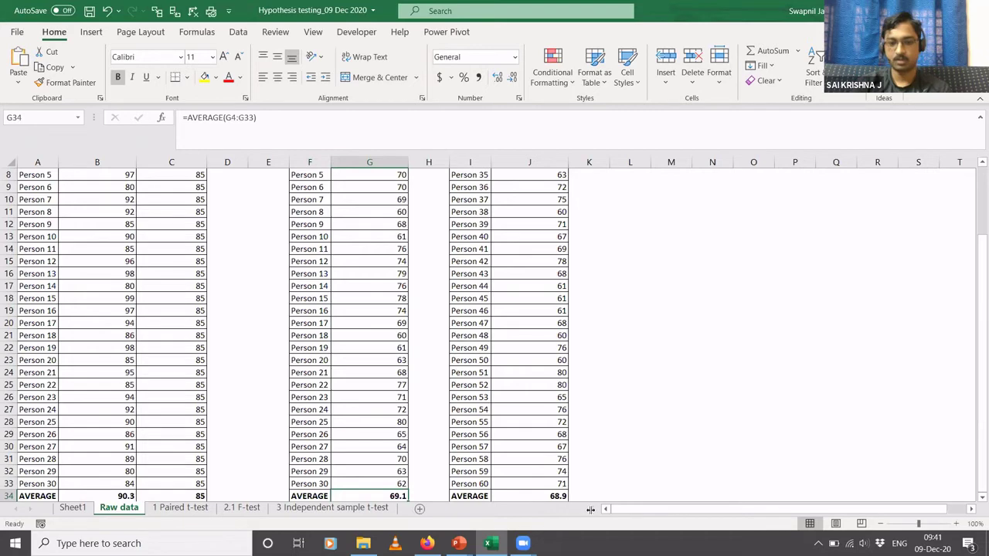
pyautogui.moveTo(459, 543)
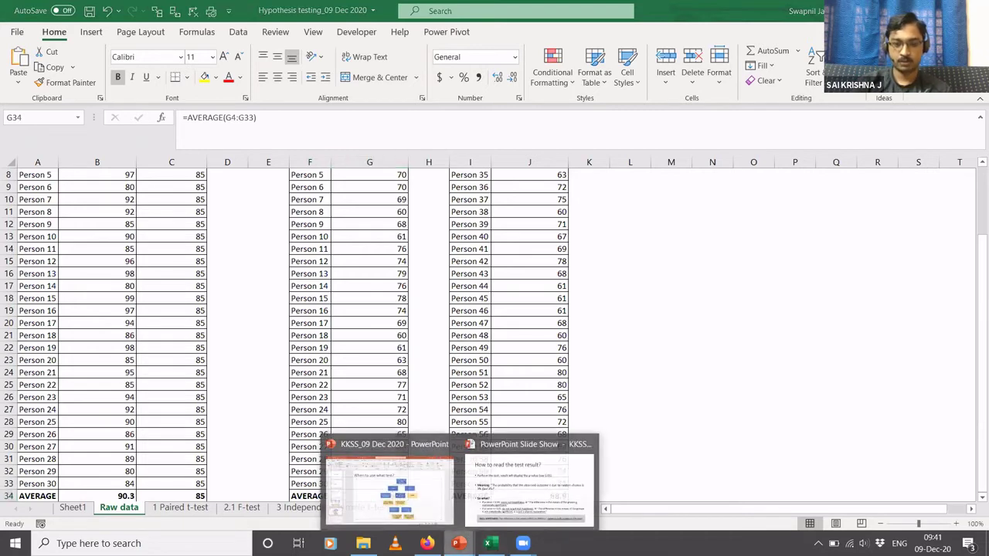
pyautogui.click(375, 482)
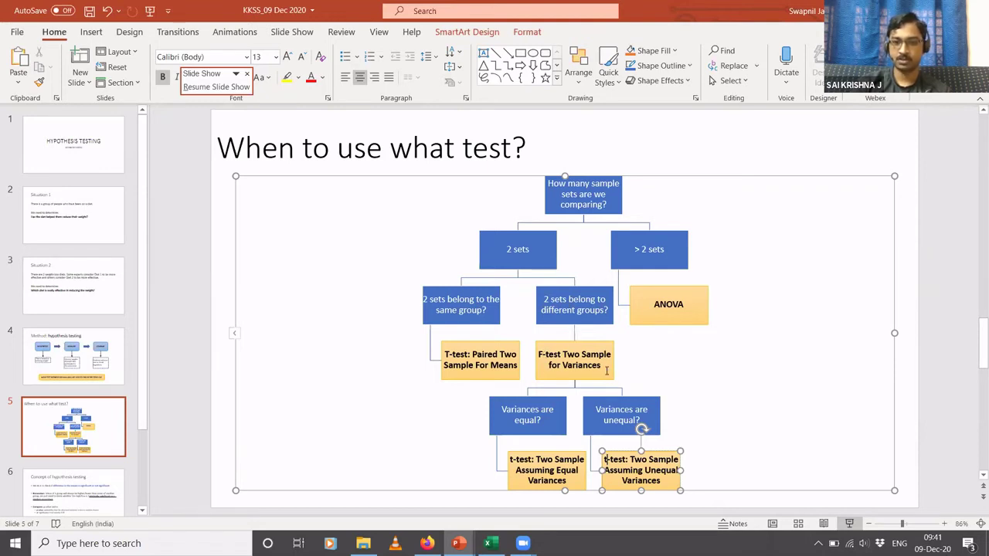
pyautogui.hotkey('alt', 'Tab')
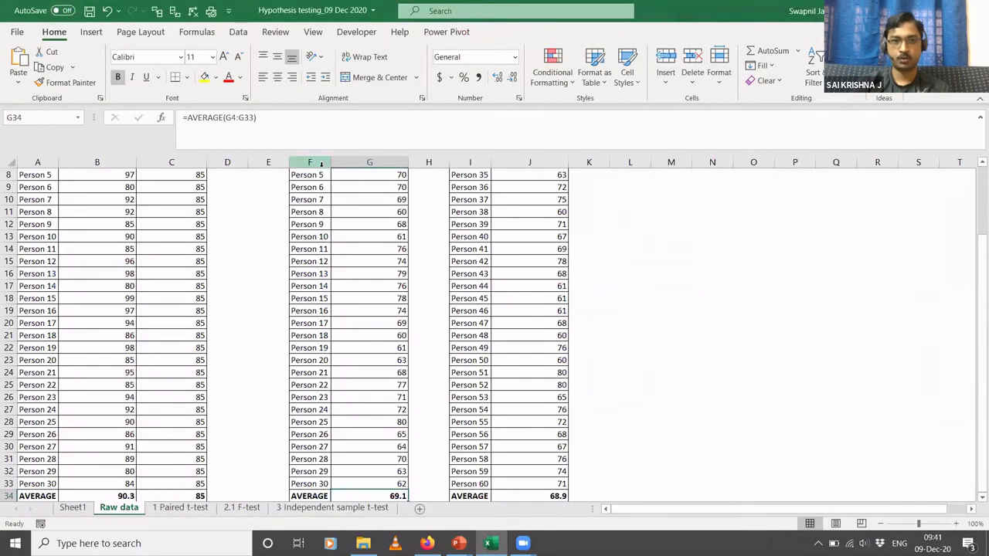
# - Start an F-Test Two-Sample for Variances from the Data Analysis tools
pyautogui.click(250, 36)
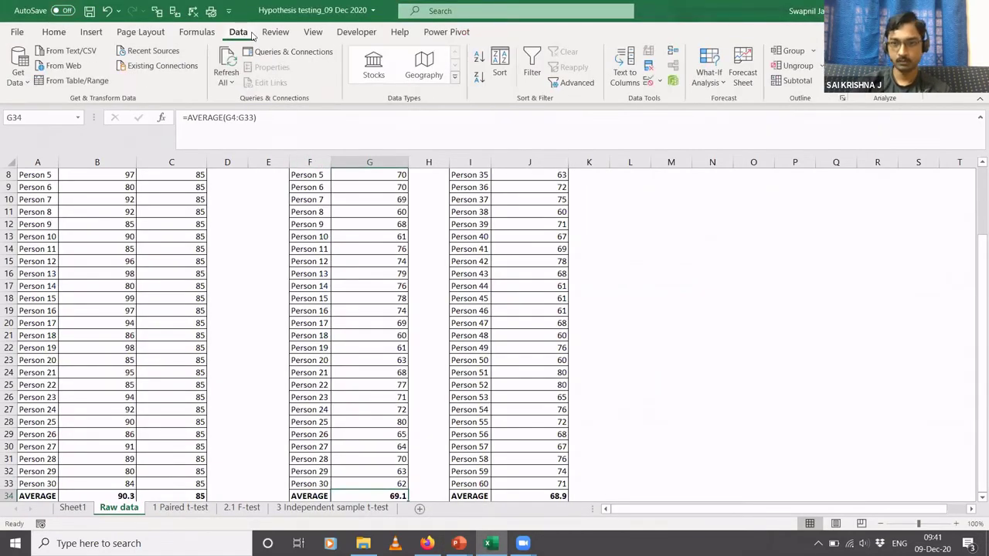
pyautogui.click(687, 198)
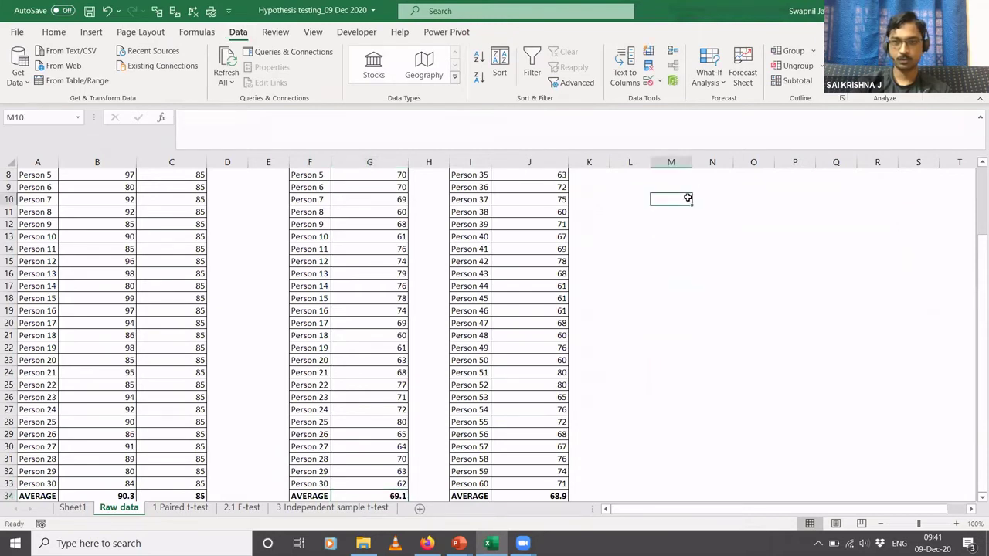
pyautogui.click(884, 78)
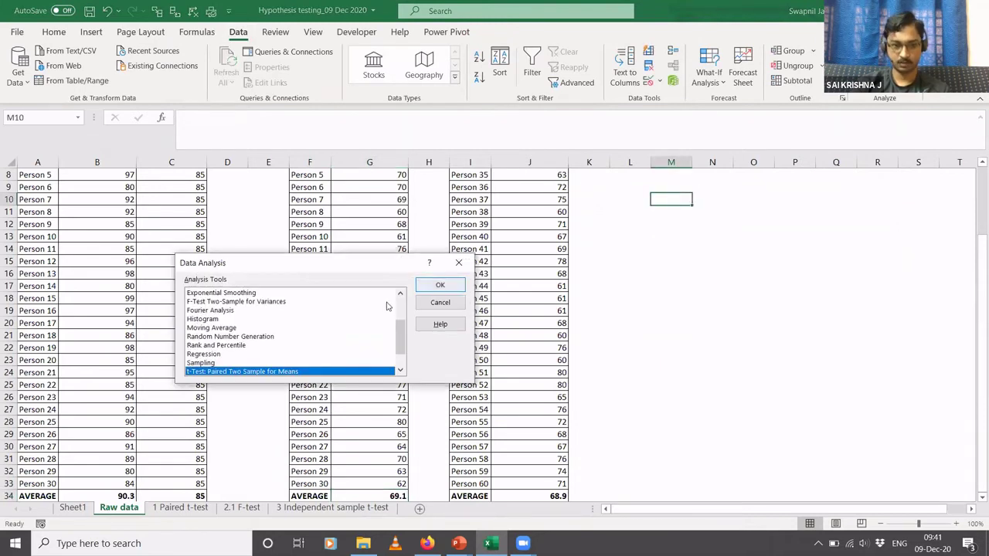
pyautogui.click(253, 302)
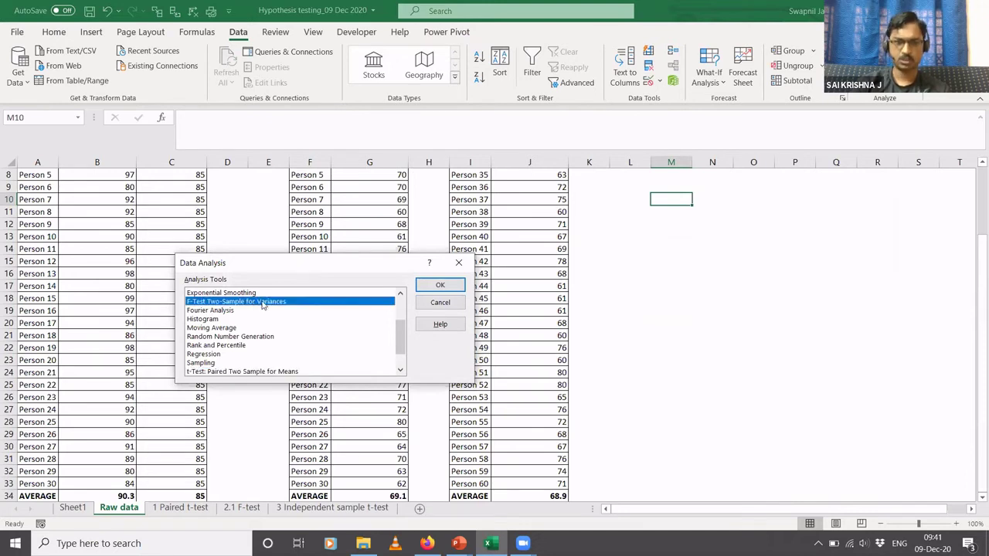
pyautogui.click(430, 285)
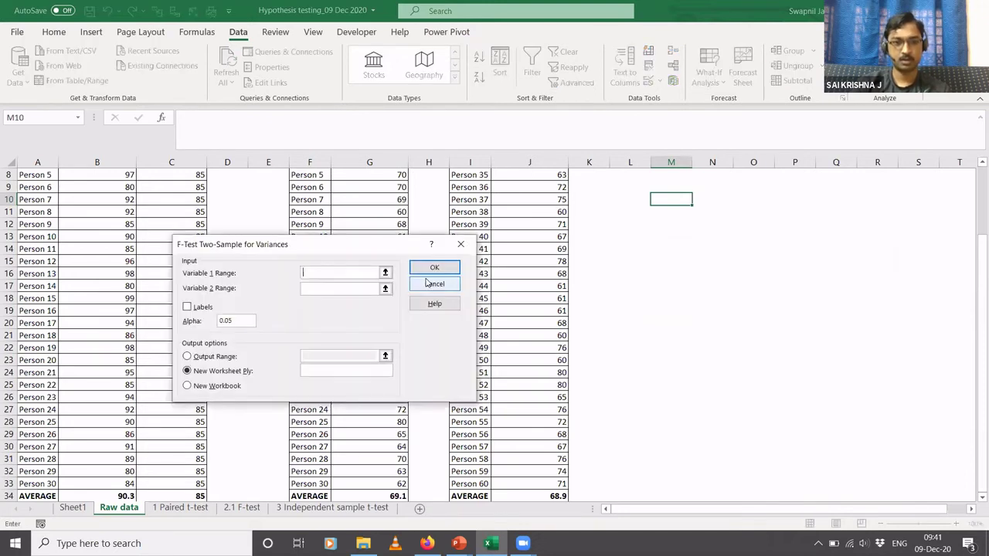
# - Set the F-test's Variable 1 range to the Weight after diet 1 column, G3:G33, including its header
pyautogui.click(385, 273)
pyautogui.click(394, 201)
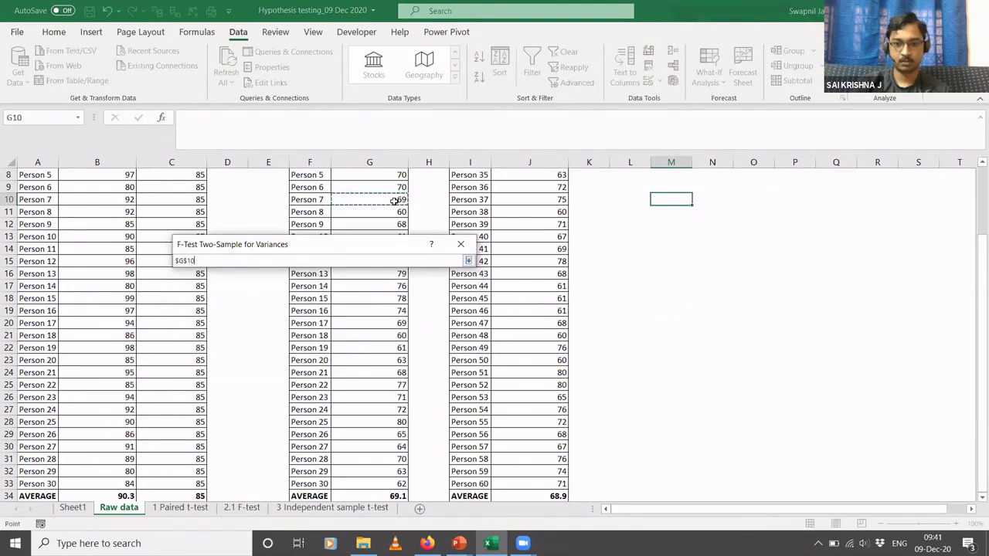
pyautogui.hotkey('ctrl', 'Up')
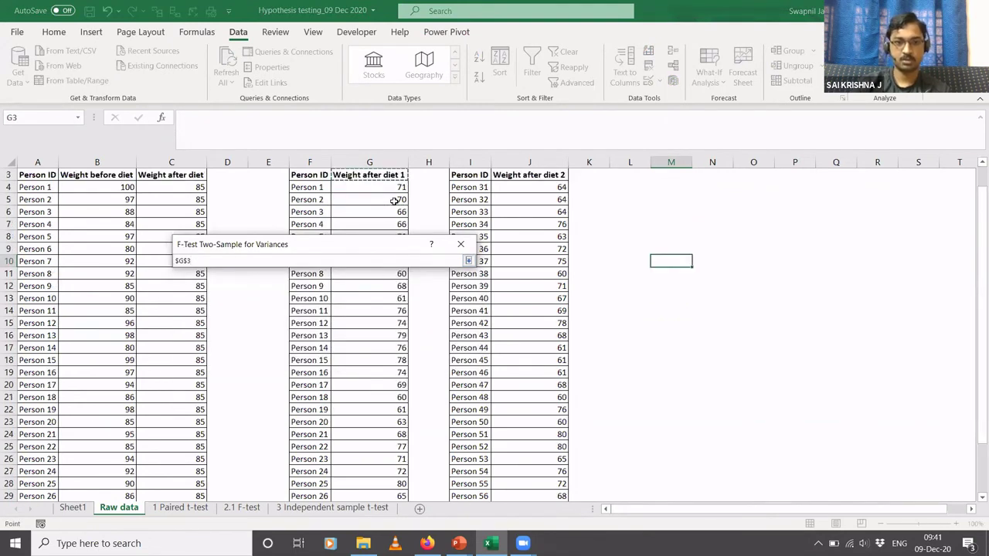
pyautogui.hotkey('ctrl', 'shift', 'Down')
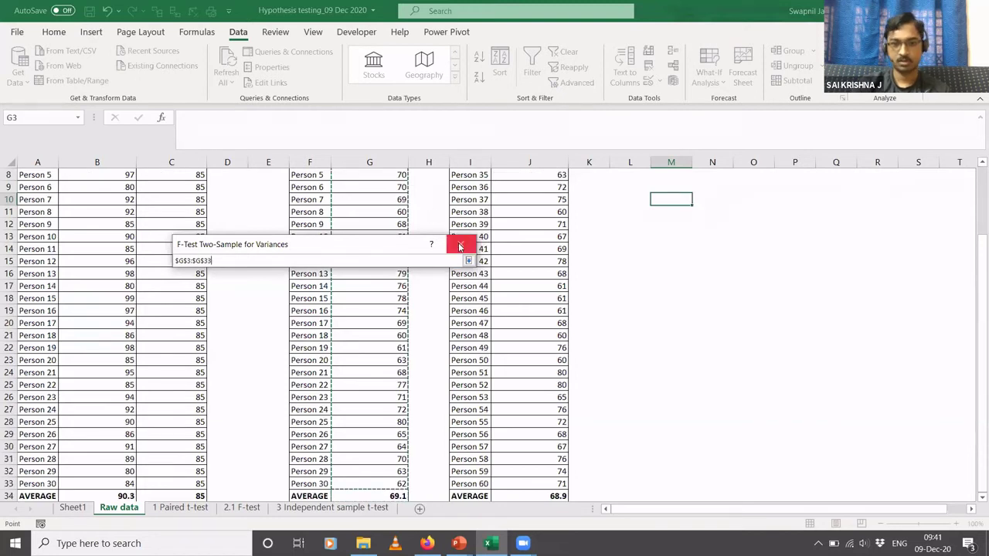
pyautogui.click(468, 262)
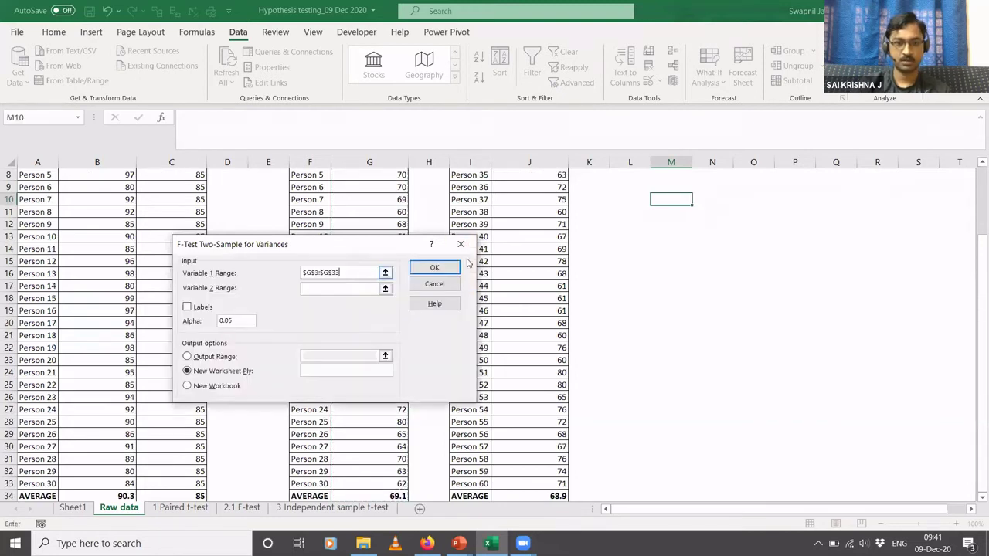
# - Set the Variable 2 range to J3:J33, mark the ranges as having labels, and run the F-test to a new worksheet at alpha 0.05
pyautogui.click(384, 289)
pyautogui.click(515, 238)
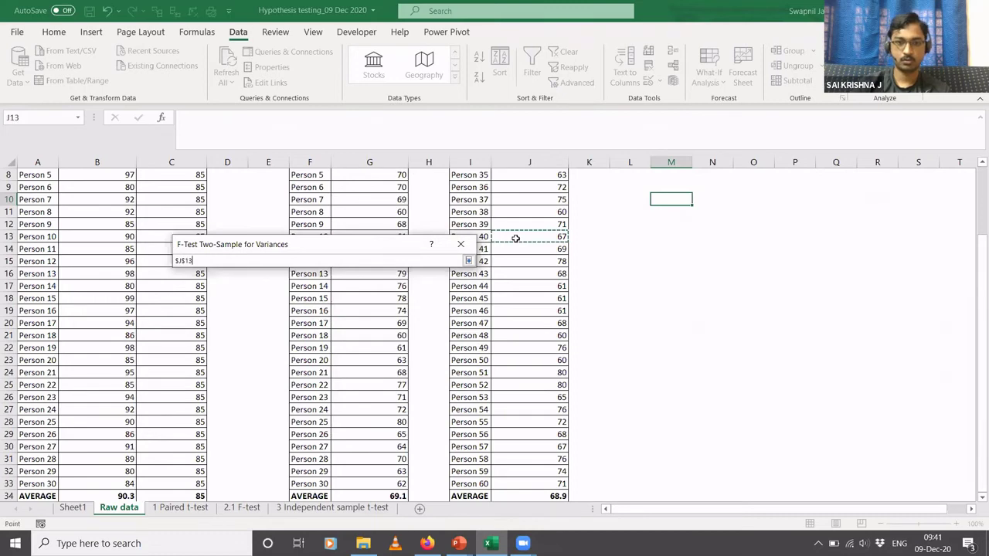
pyautogui.hotkey('ctrl', 'Up')
pyautogui.hotkey('ctrl', 'shift', 'Down')
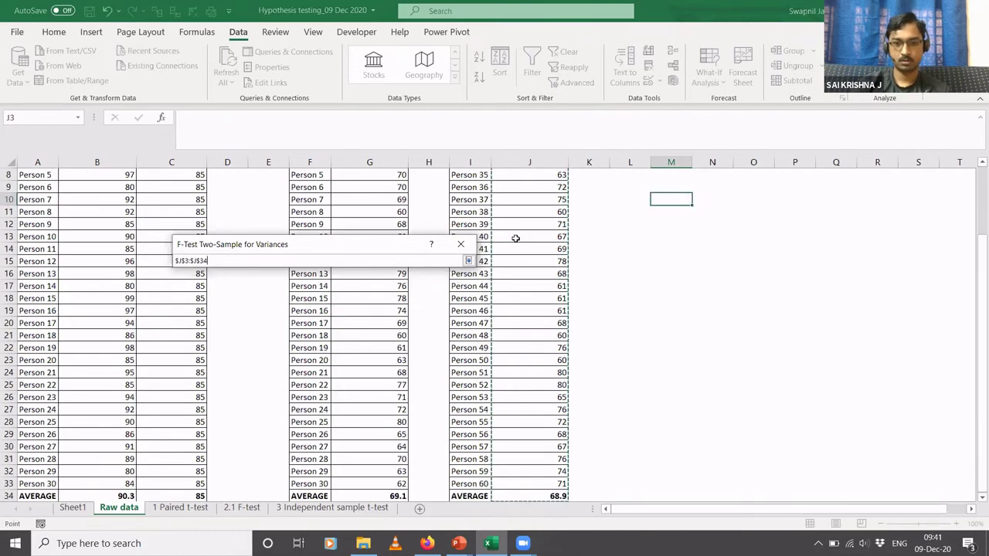
pyautogui.click(469, 261)
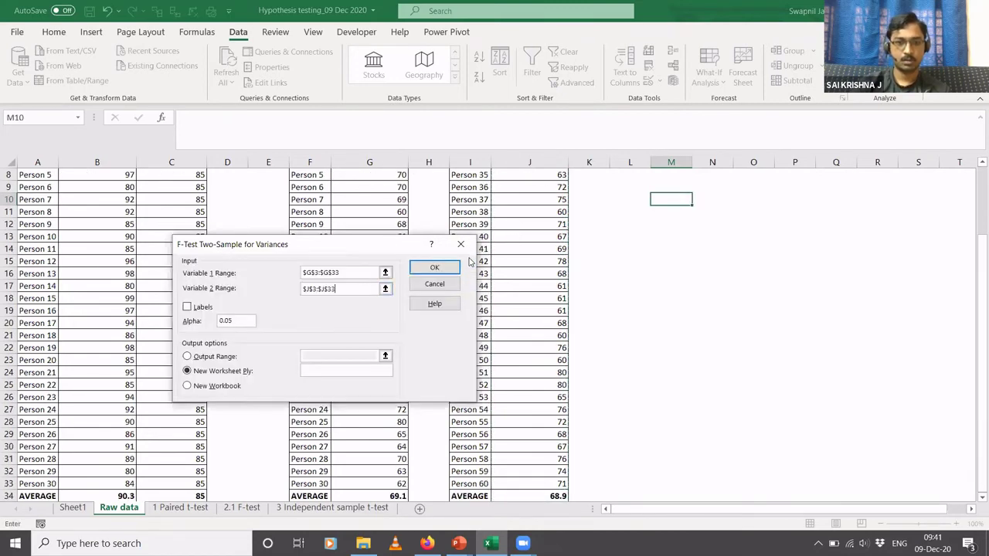
pyautogui.click(187, 308)
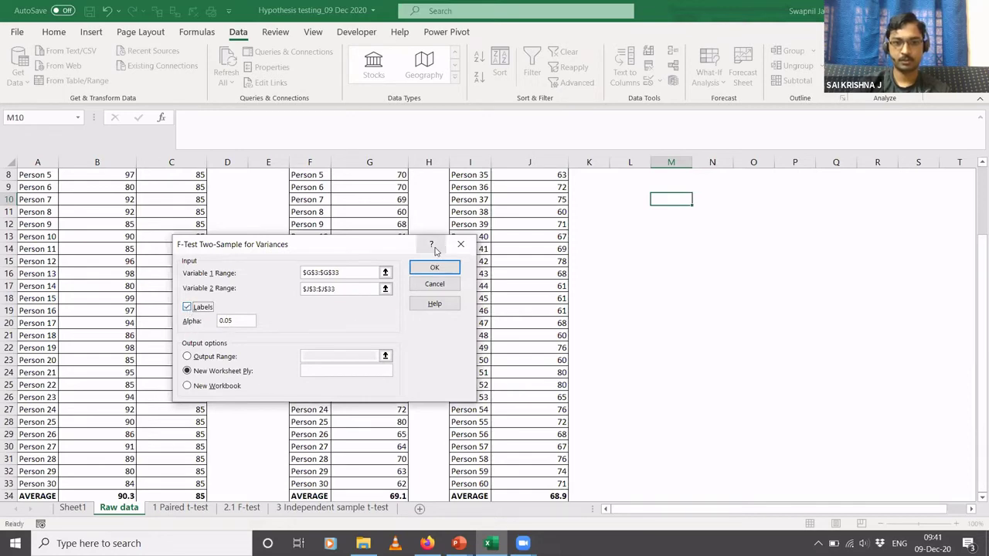
pyautogui.click(423, 271)
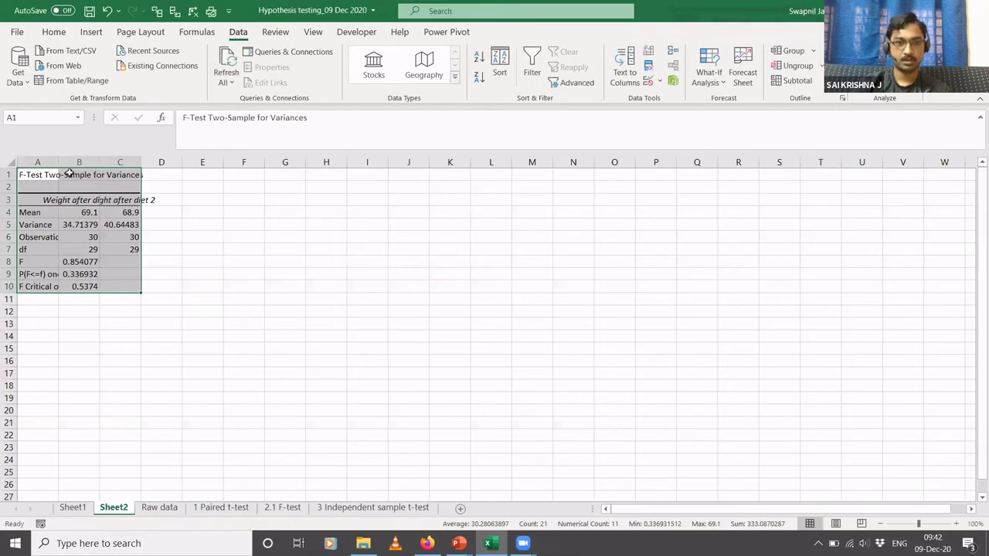
# - Autofit columns A, B and C of the F-test output to their contents
pyautogui.doubleClick(98, 161)
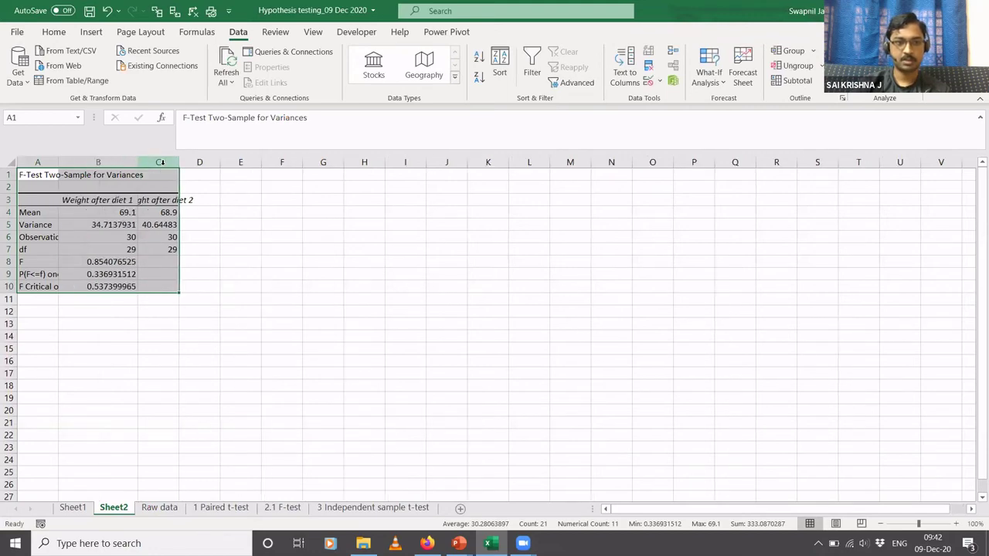
pyautogui.doubleClick(178, 161)
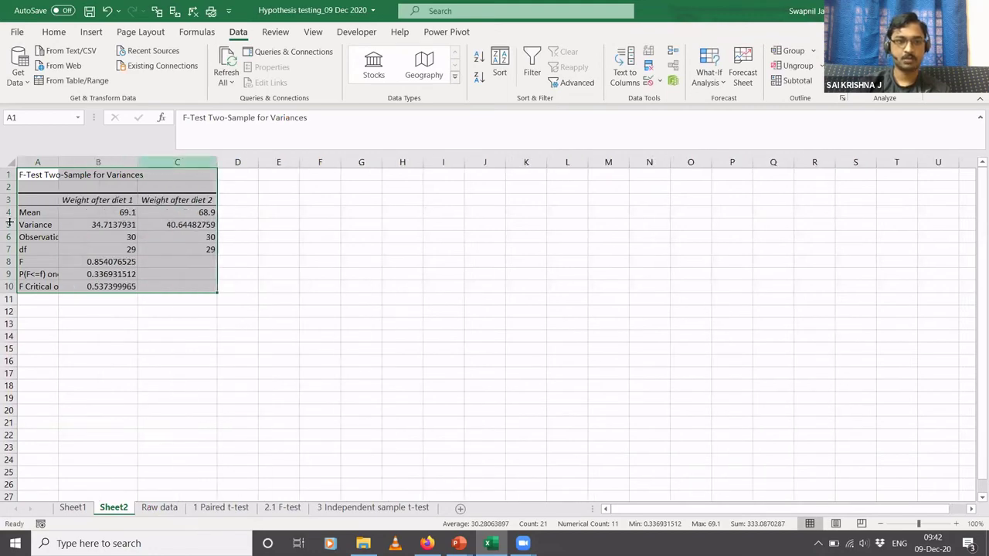
pyautogui.doubleClick(59, 161)
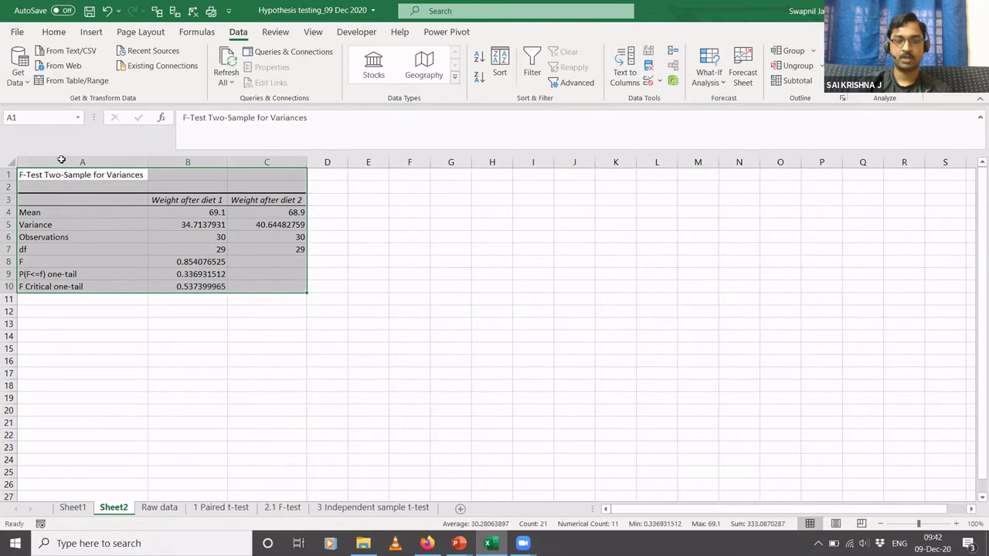
# - Highlight the F-test's P(F<=f) one-tail value in cell B9 with yellow fill
pyautogui.click(169, 274)
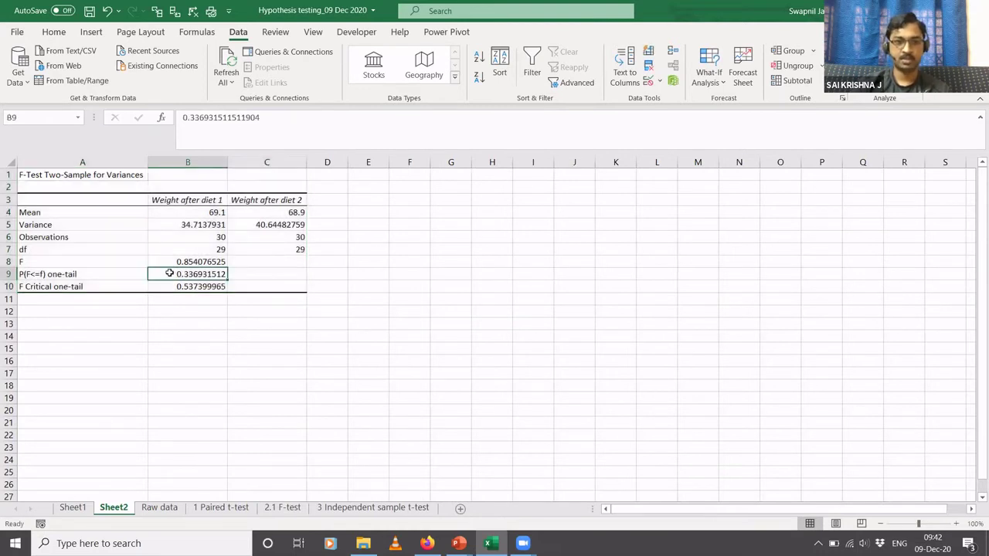
pyautogui.click(54, 31)
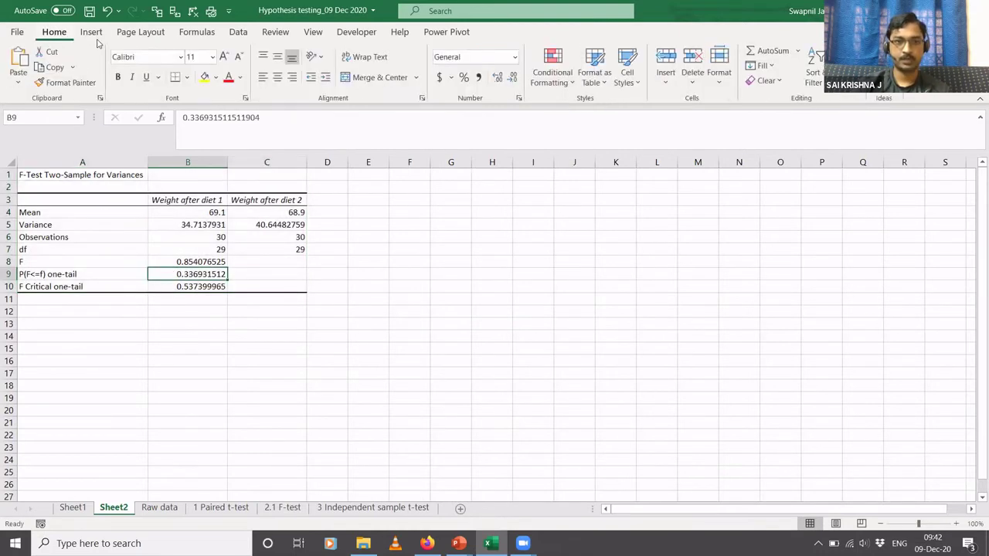
pyautogui.click(205, 78)
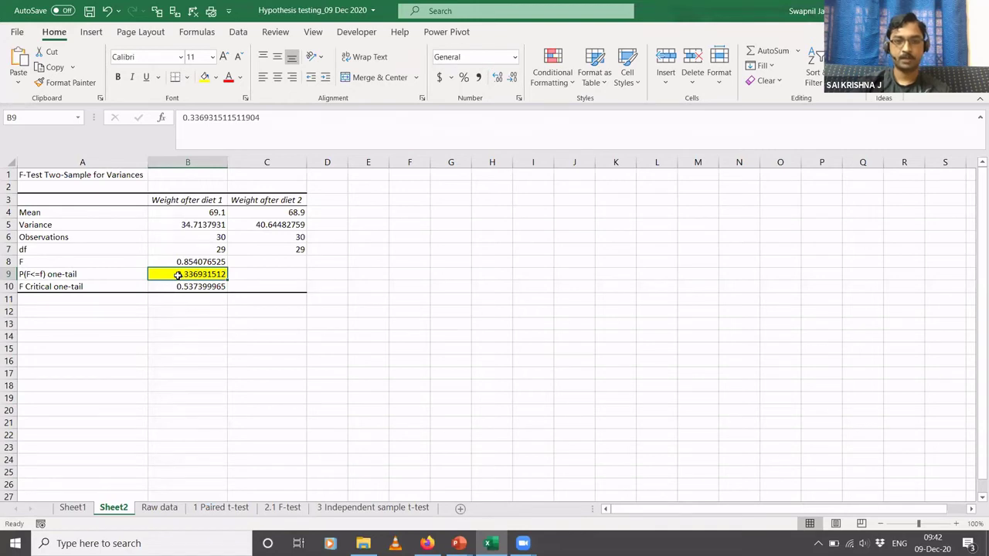
# - Enter the note "< 0.05 0r >=0.05" in D9, beside the F-test's one-tail p-value
pyautogui.click(344, 276)
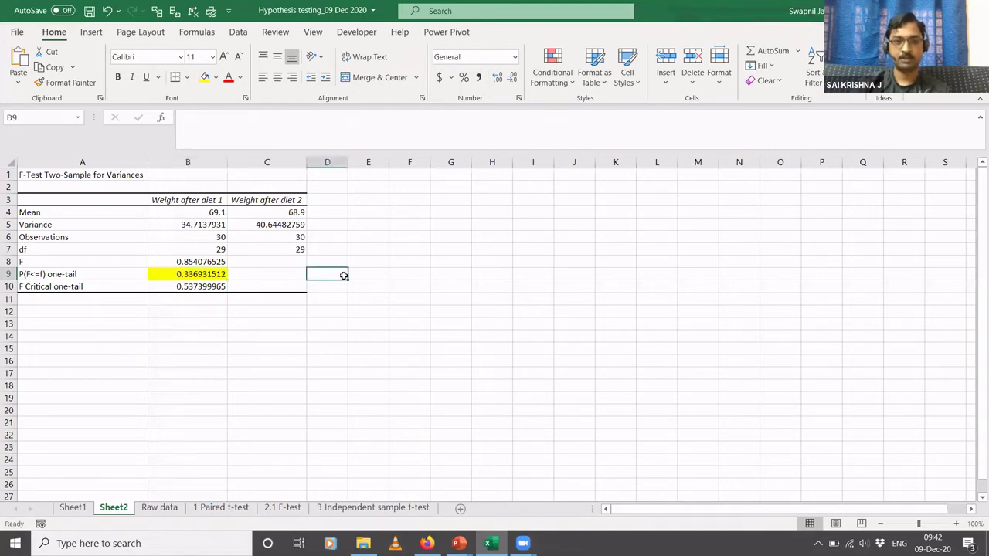
pyautogui.write('< 0.05 0r')
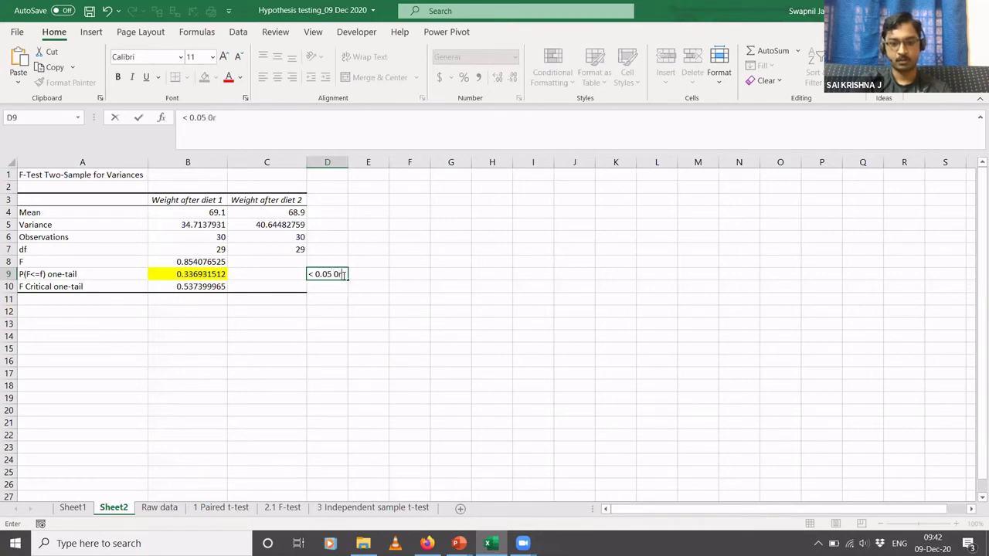
pyautogui.write(' >=0.0')
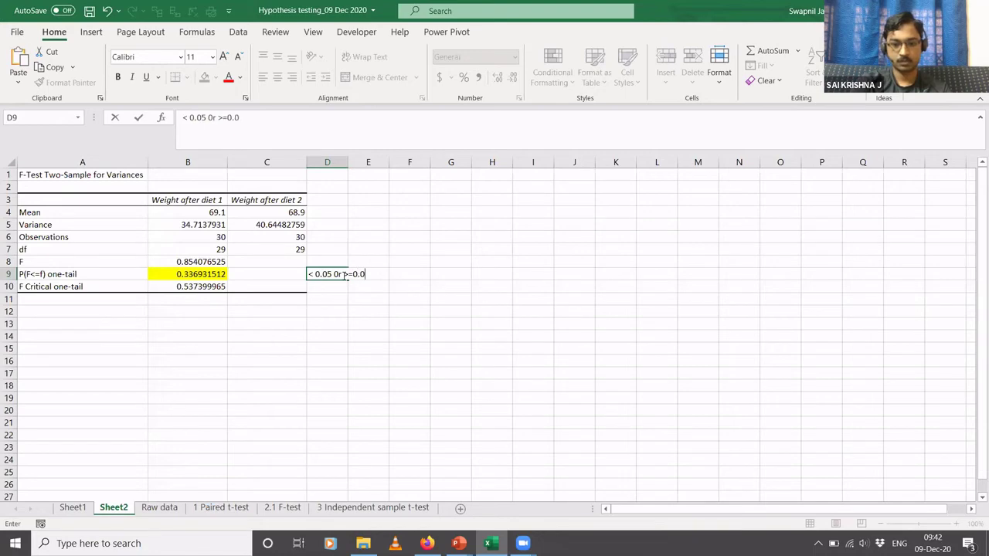
pyautogui.write('5')
pyautogui.press('Return')
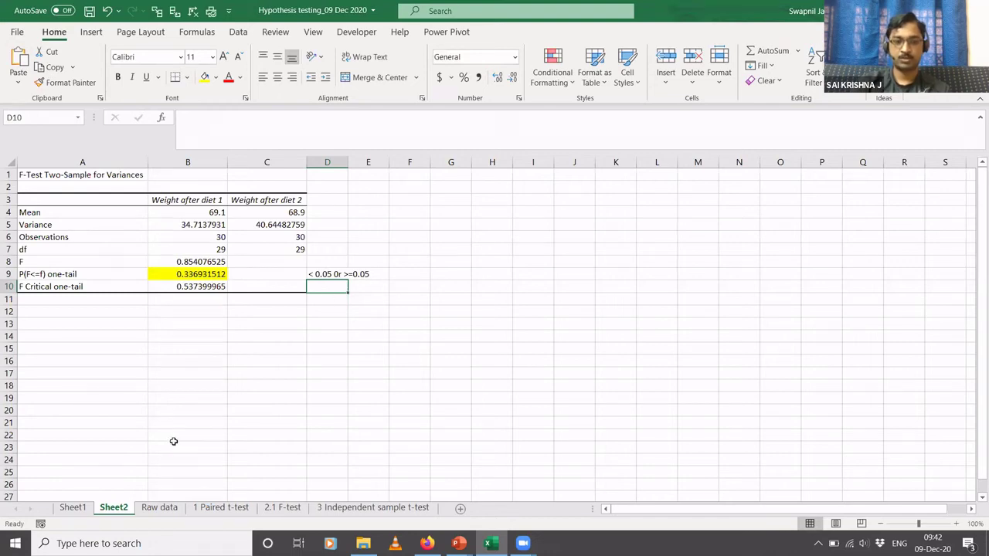
# - Review the raw data and the F-test output, and consult the "When to use what test?" slide in PowerPoint before returning to Excel
pyautogui.click(159, 508)
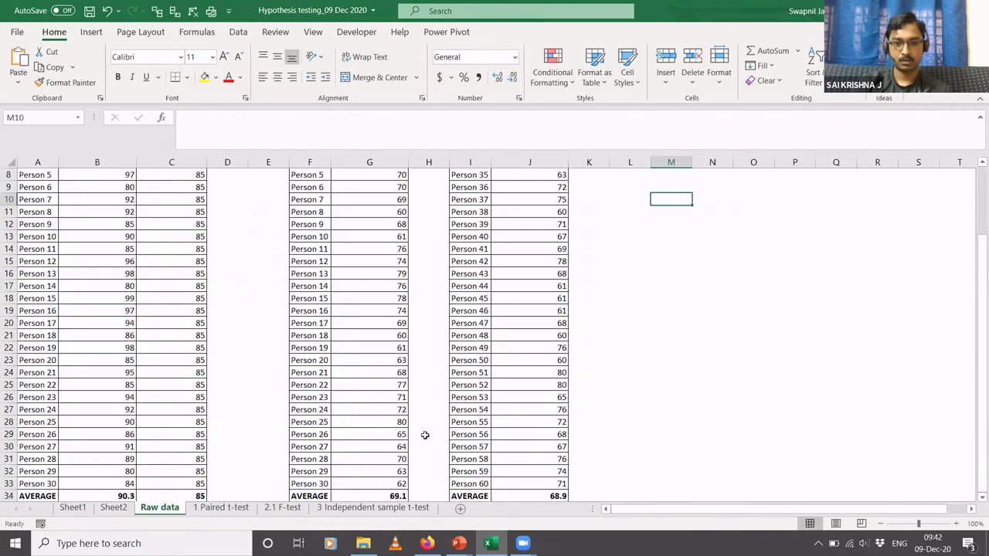
pyautogui.click(113, 508)
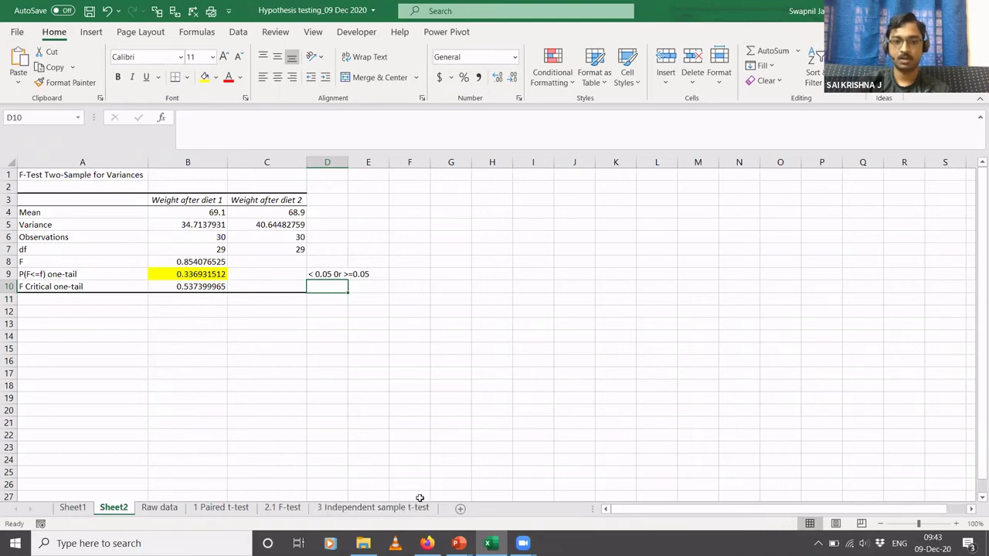
pyautogui.moveTo(459, 537)
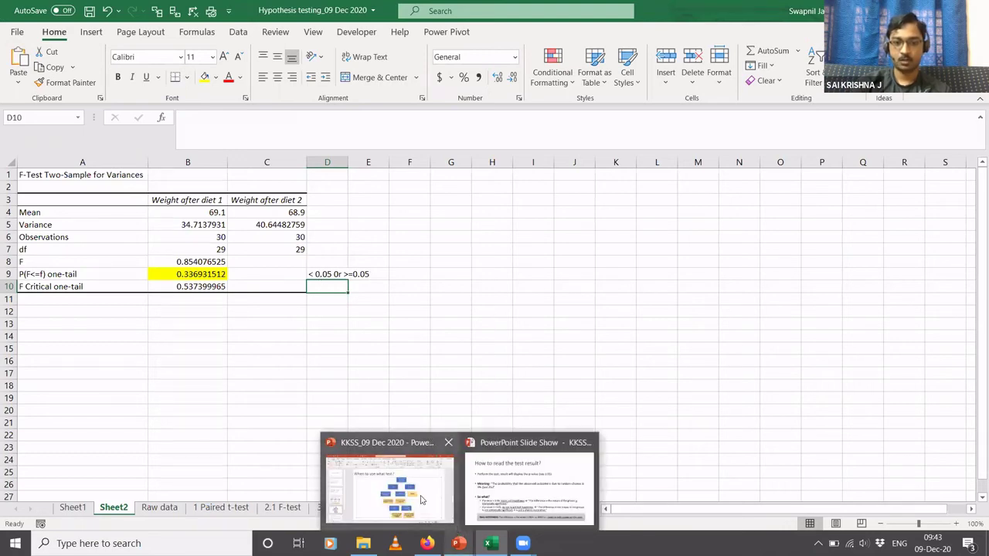
pyautogui.click(390, 464)
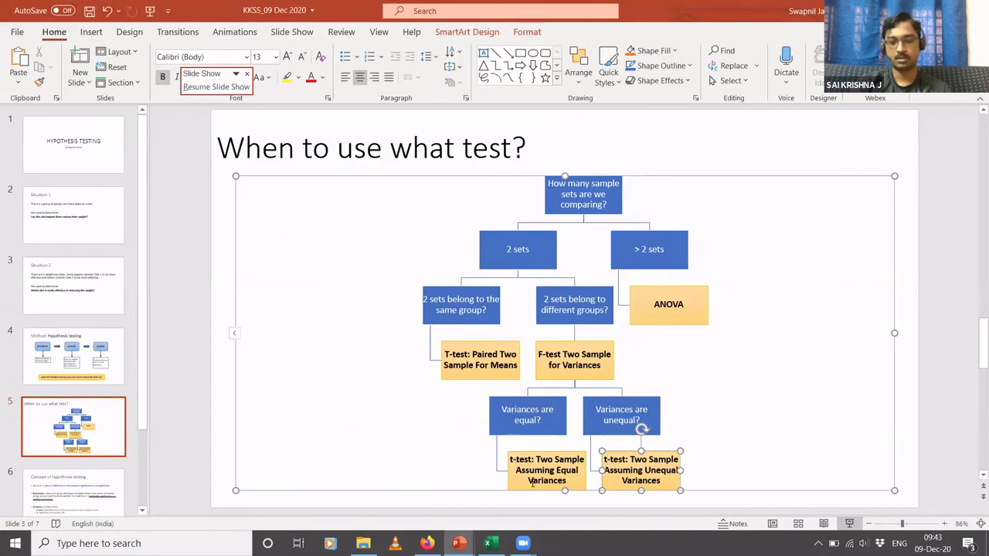
pyautogui.hotkey('alt', 'Tab')
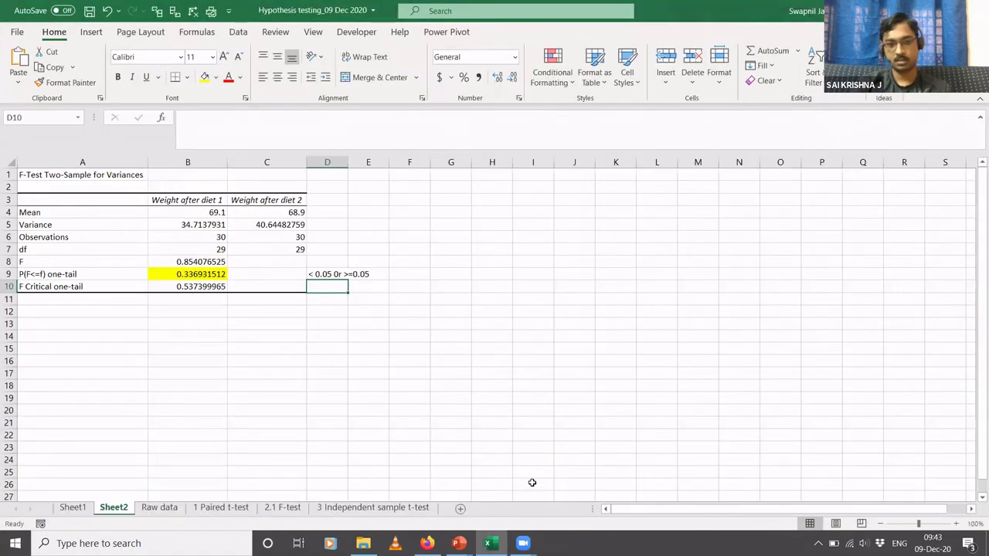
# - Start a t-Test: Two-Sample Assuming Equal Variances from the Data Analysis tools on the Raw data sheet
pyautogui.click(160, 512)
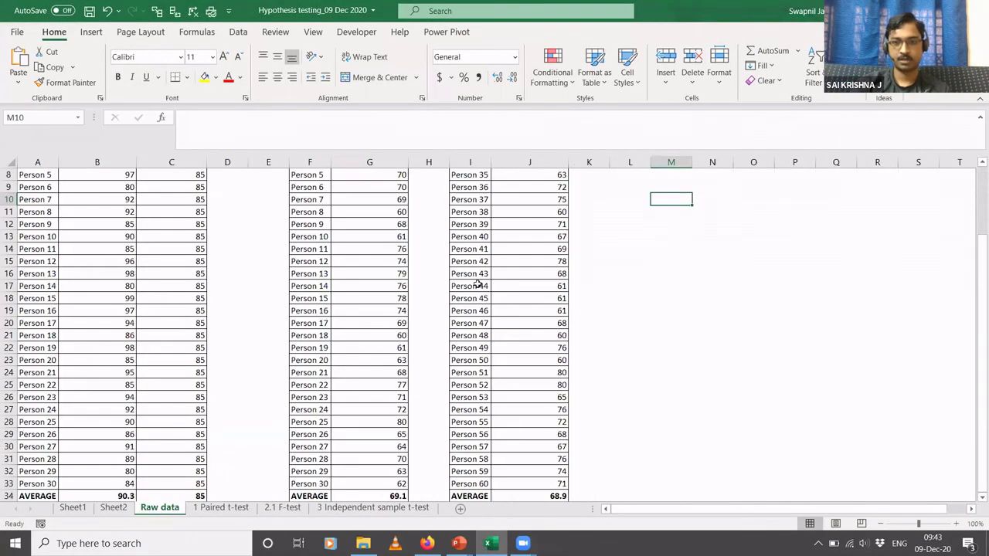
pyautogui.click(239, 33)
pyautogui.click(884, 69)
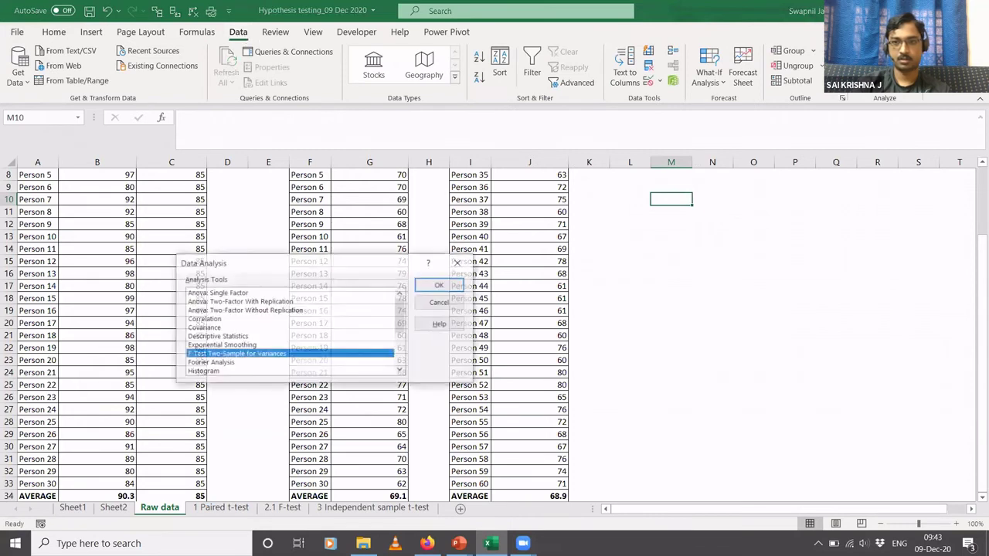
pyautogui.click(204, 328)
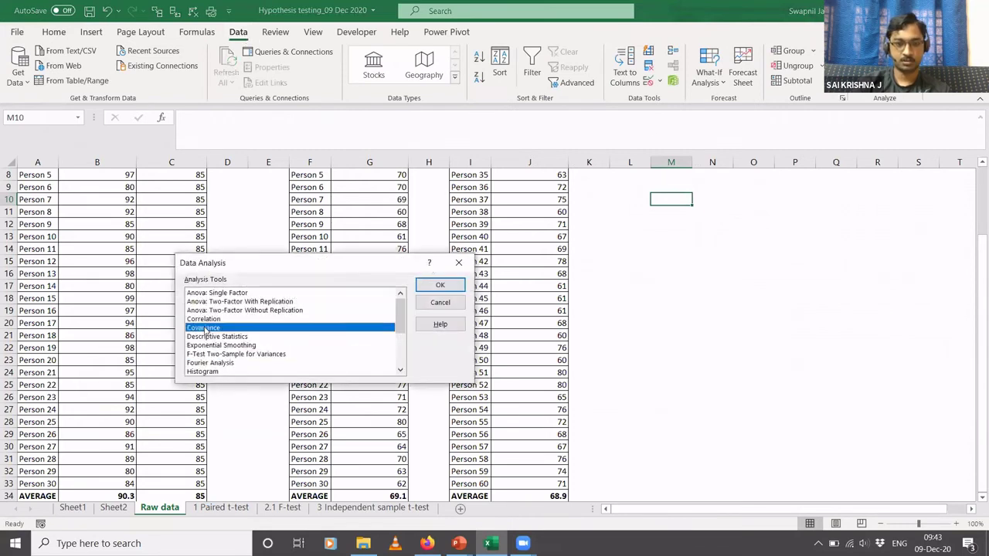
pyautogui.press('Down')
pyautogui.press('Down')
pyautogui.press('Down')
pyautogui.press('Down')
pyautogui.press('Down')
pyautogui.press('Down')
pyautogui.press('Down')
pyautogui.press('Down')
pyautogui.press('Down')
pyautogui.press('Down')
pyautogui.press('Down')
pyautogui.press('Down')
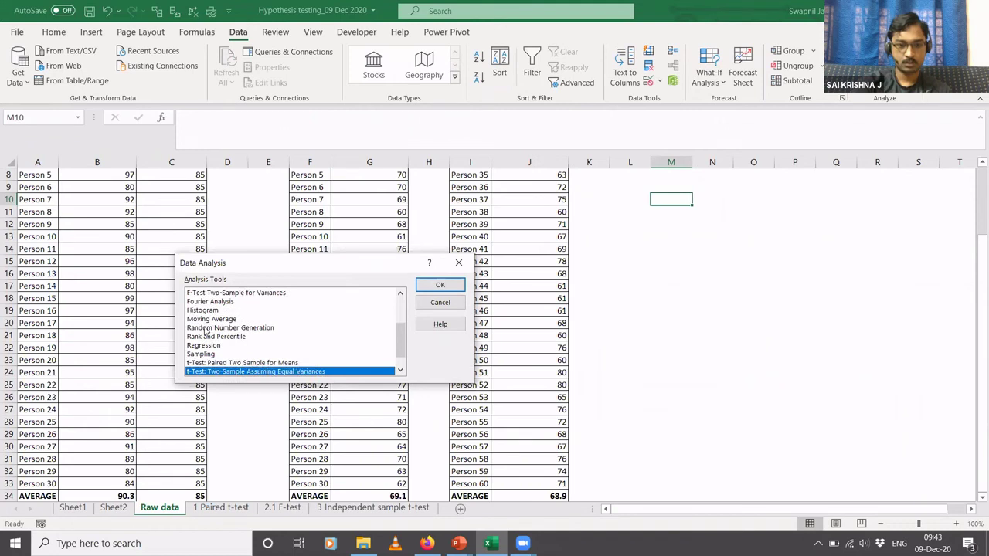
pyautogui.click(400, 371)
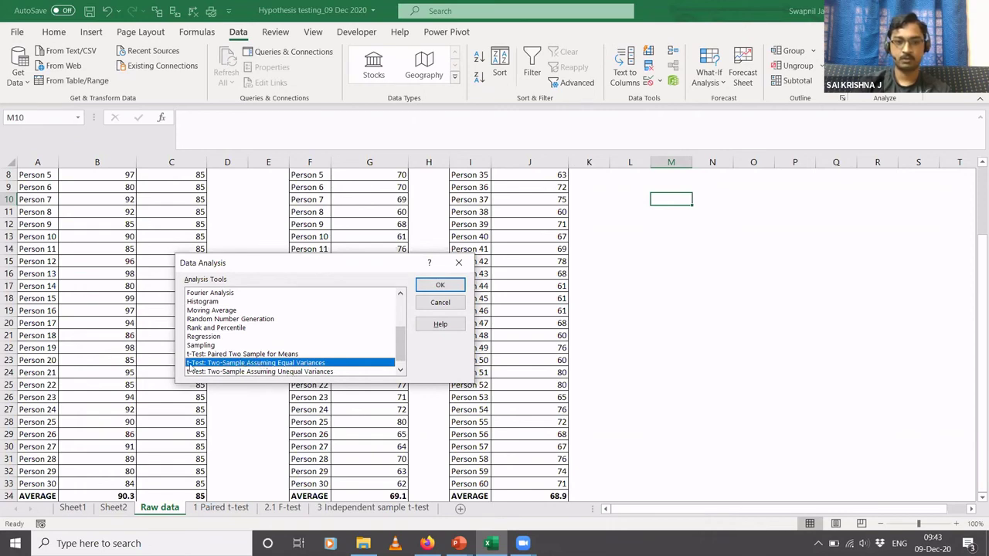
pyautogui.click(437, 288)
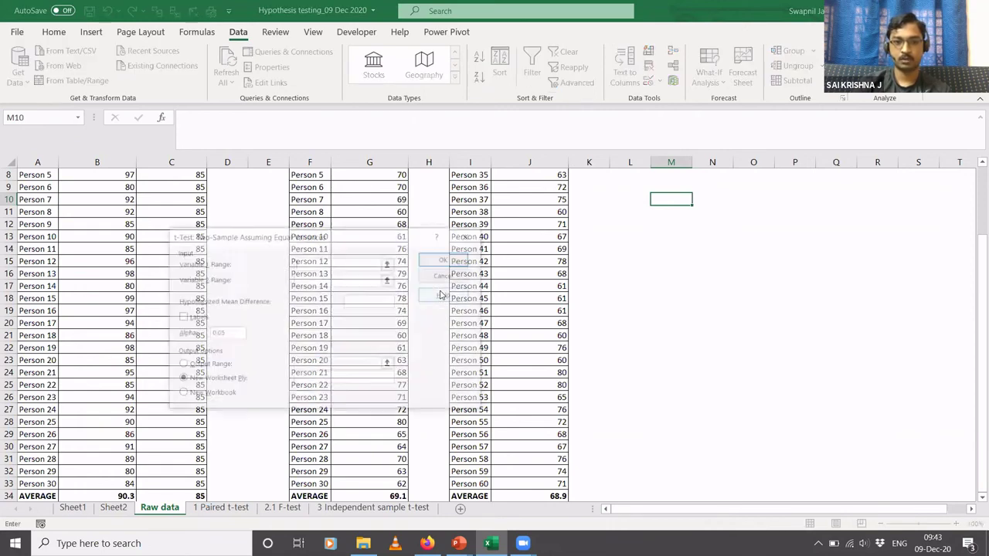
# - Set the t-test's Variable 1 range to the Weight after diet 1 column, G3:G33, including its header
pyautogui.click(390, 264)
pyautogui.click(395, 211)
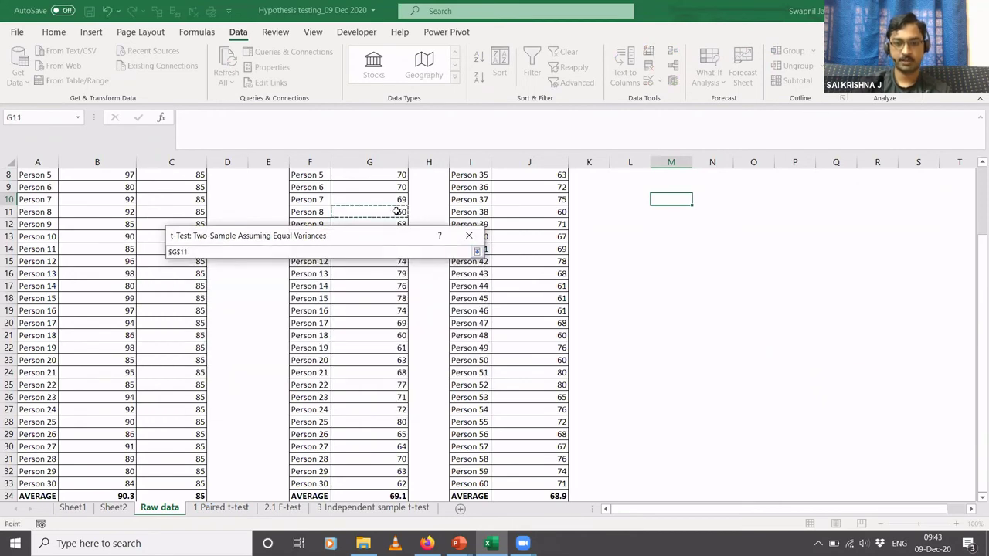
pyautogui.hotkey('ctrl', 'Up')
pyautogui.hotkey('ctrl', 'shift', 'Down')
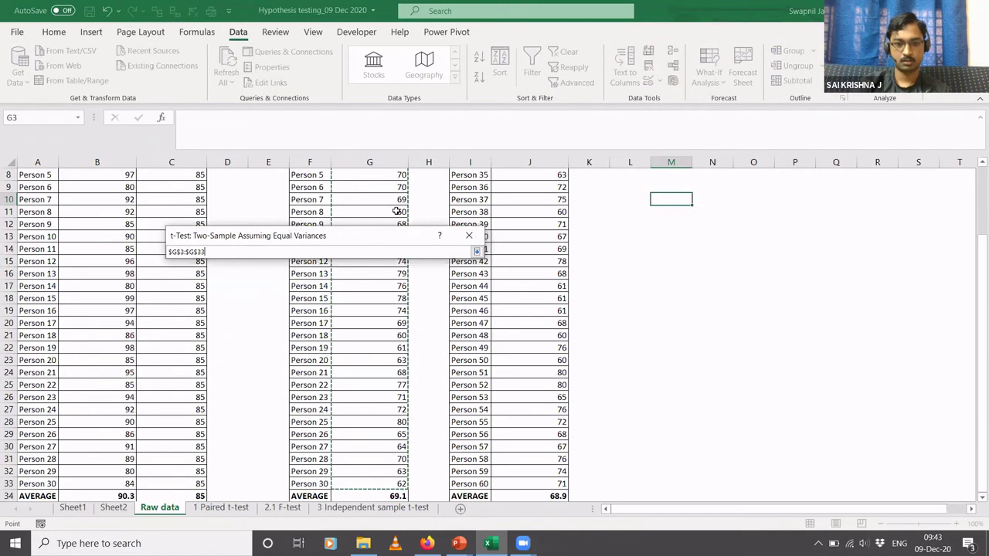
pyautogui.click(478, 253)
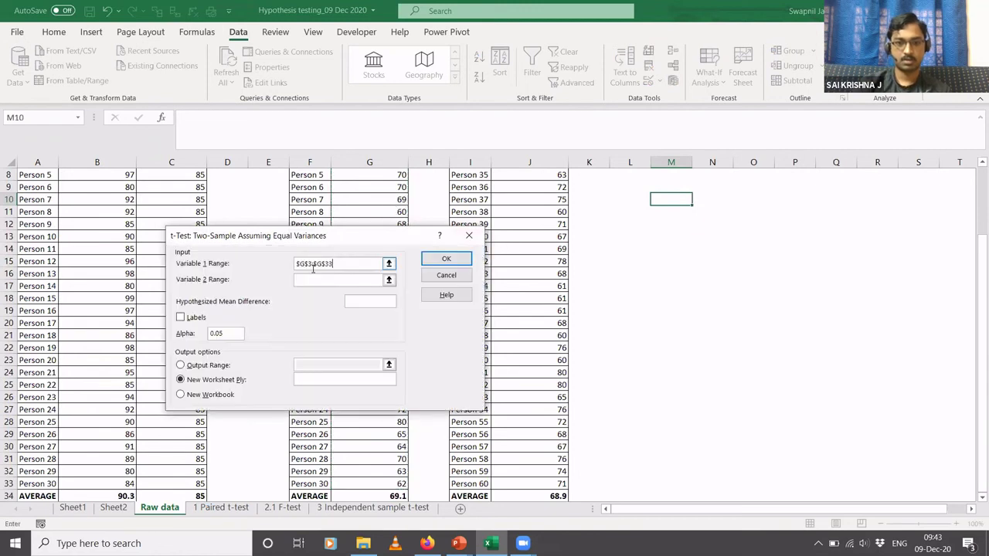
# - Set the t-test's Variable 2 range to the Weight after diet 2 column, J3:J33, including its header
pyautogui.click(389, 281)
pyautogui.click(524, 275)
pyautogui.hotkey('ctrl', 'Up')
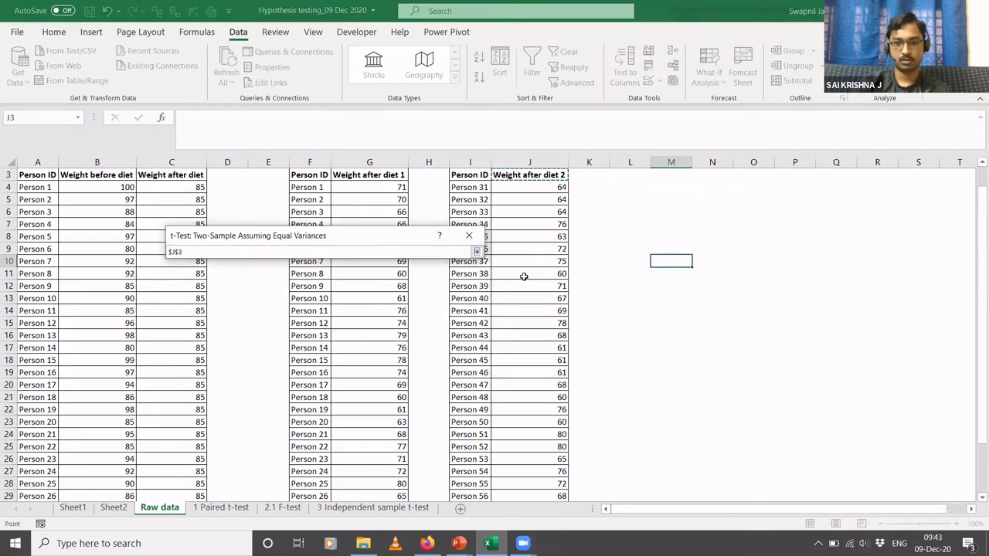
pyautogui.hotkey('ctrl', 'shift', 'Down')
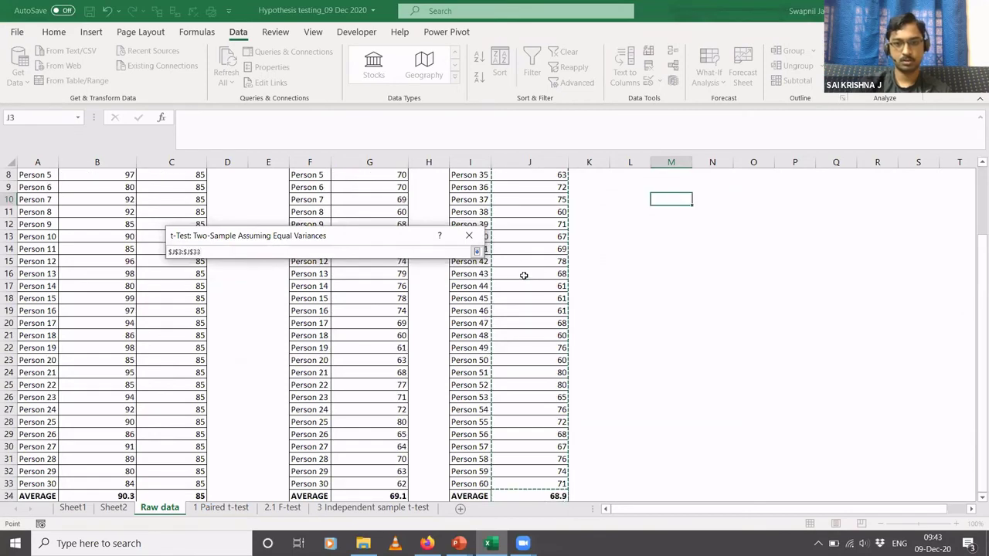
pyautogui.click(476, 252)
# - Set the hypothesized mean difference to 0, mark the ranges as having labels, and run the t-test to a new worksheet at alpha 0.05
pyautogui.click(365, 301)
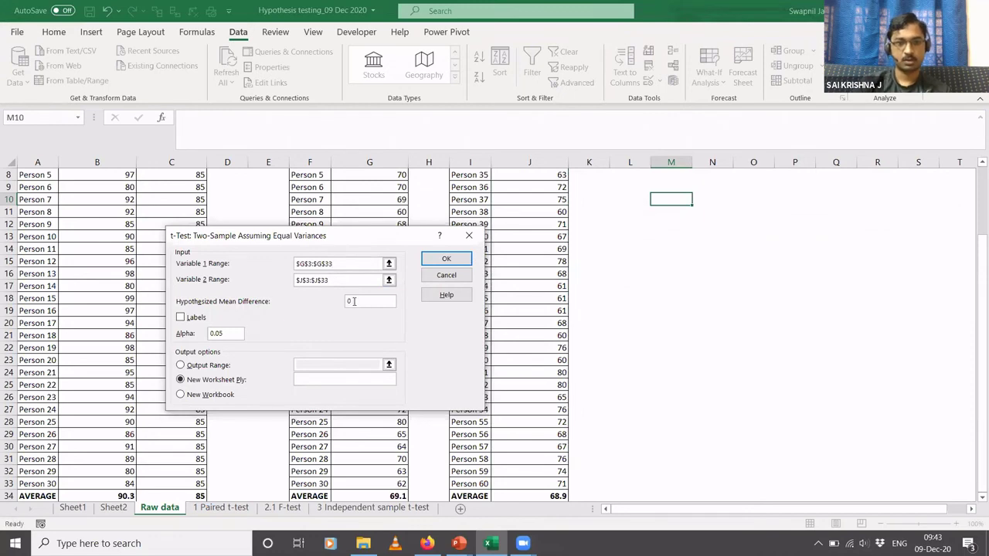
pyautogui.click(181, 317)
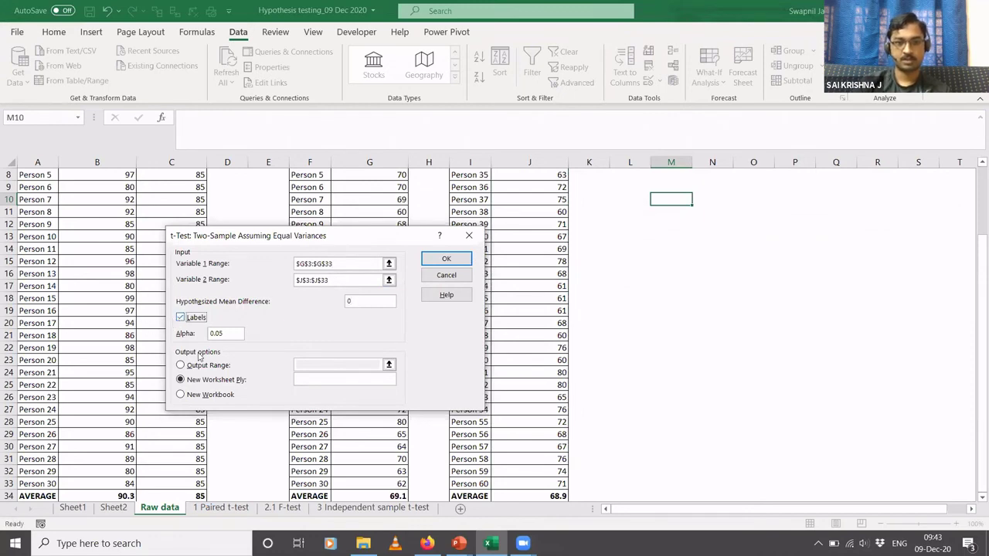
pyautogui.click(447, 260)
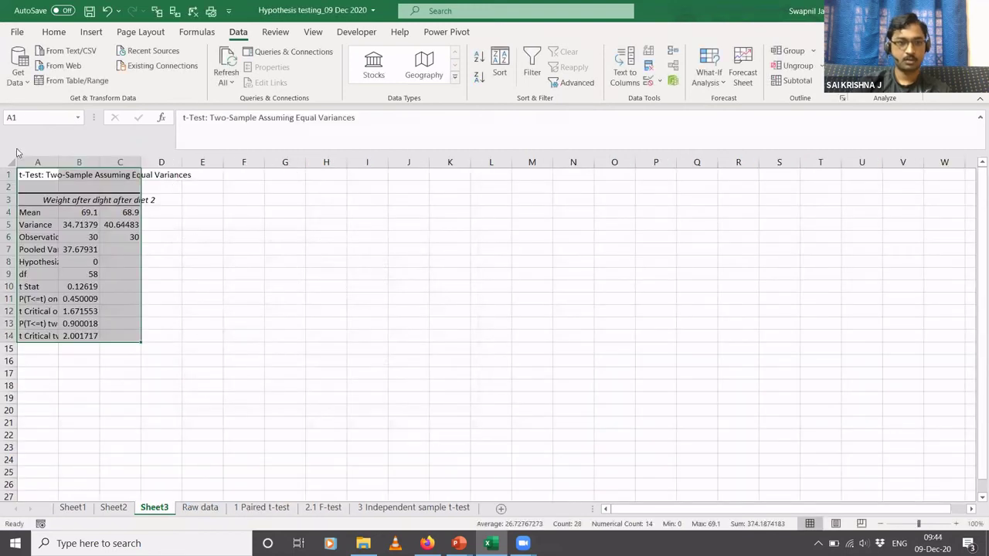
# - Autofit columns A, B and C of the two-sample t-test output to their contents
pyautogui.doubleClick(98, 163)
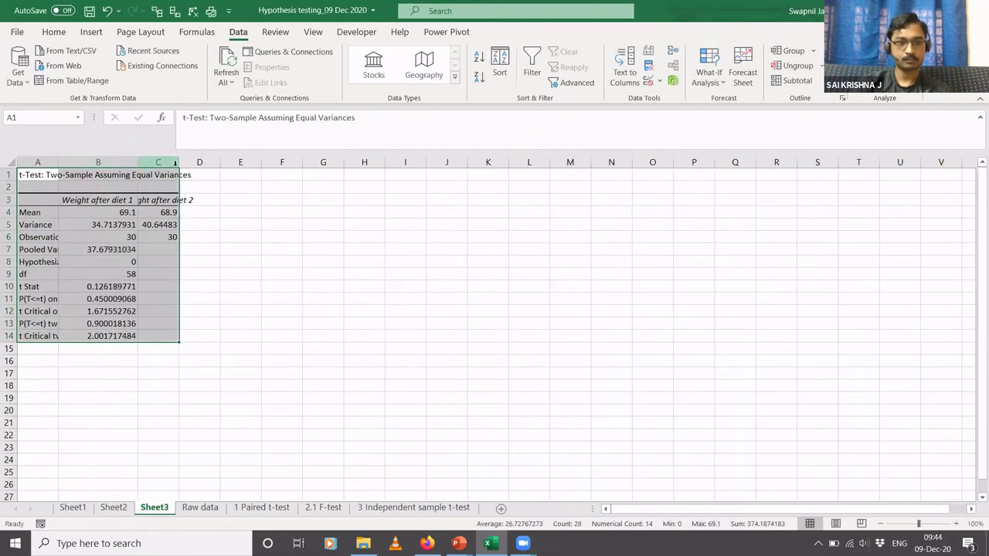
pyautogui.doubleClick(177, 162)
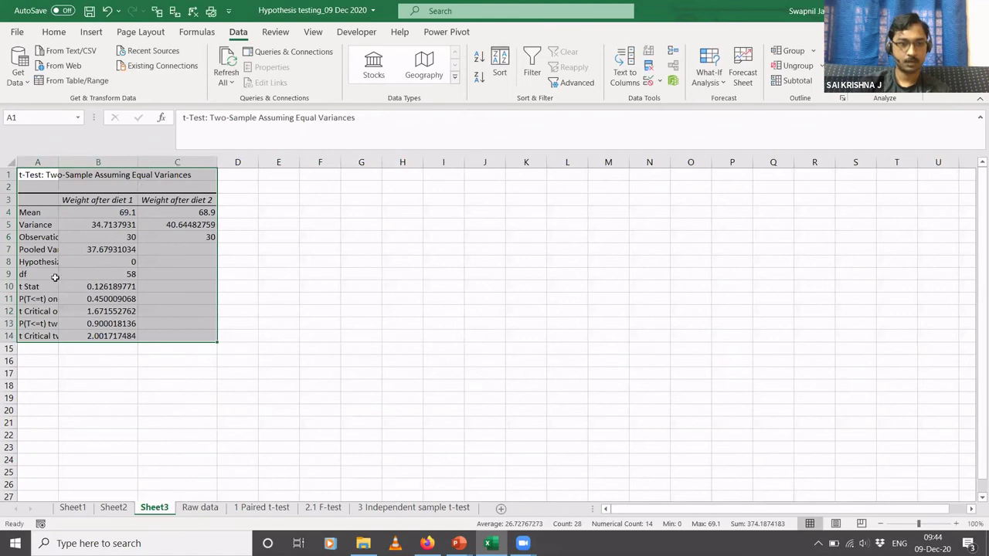
pyautogui.doubleClick(60, 158)
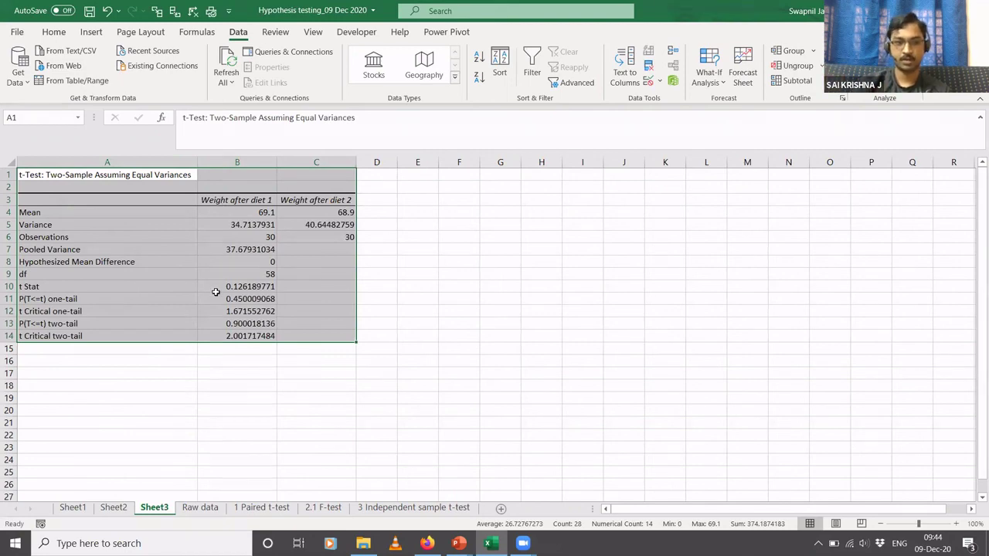
# - Highlight the t-test's P(T<=t) one-tail label and value, A11:B11, with yellow fill
pyautogui.click(175, 300)
pyautogui.hotkey('shift', 'Right')
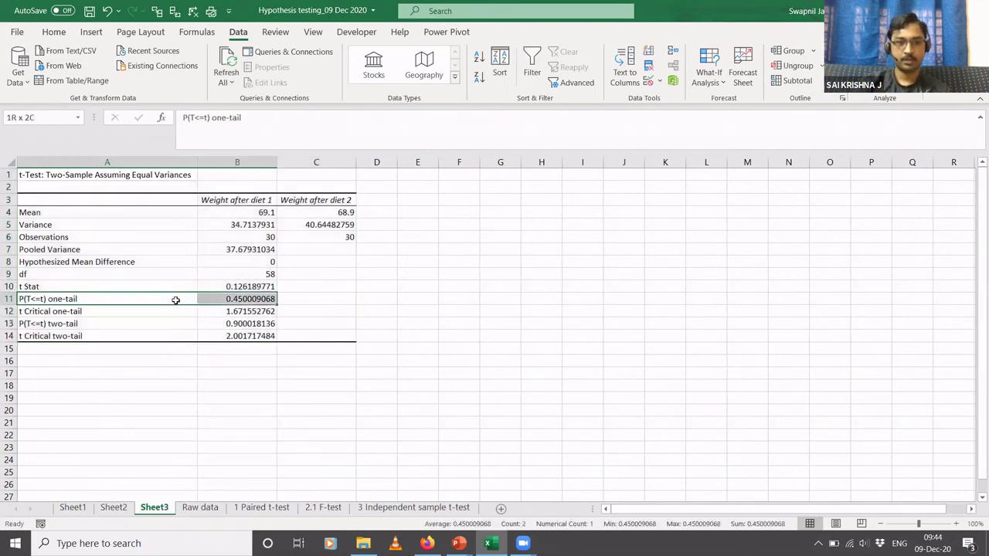
pyautogui.click(54, 32)
pyautogui.click(204, 77)
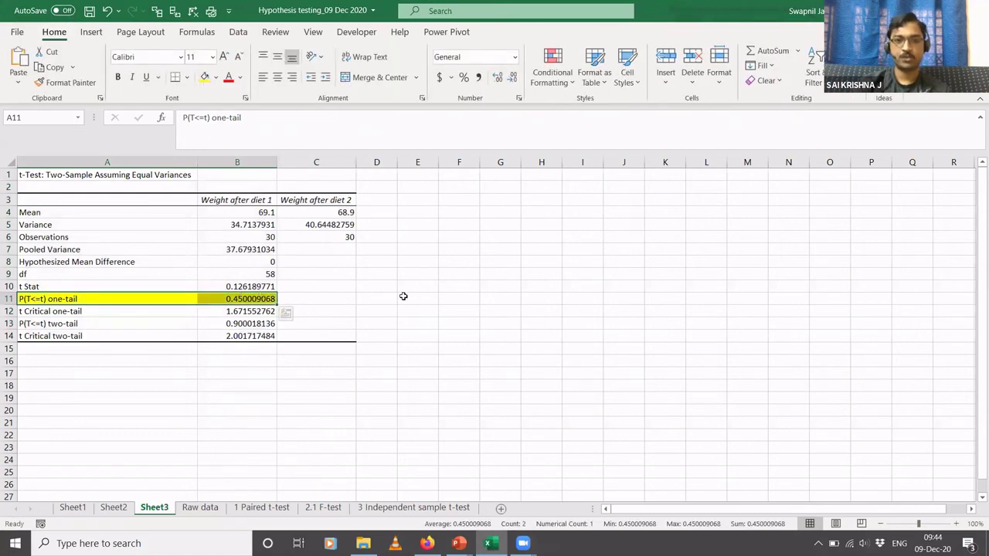
pyautogui.click(403, 297)
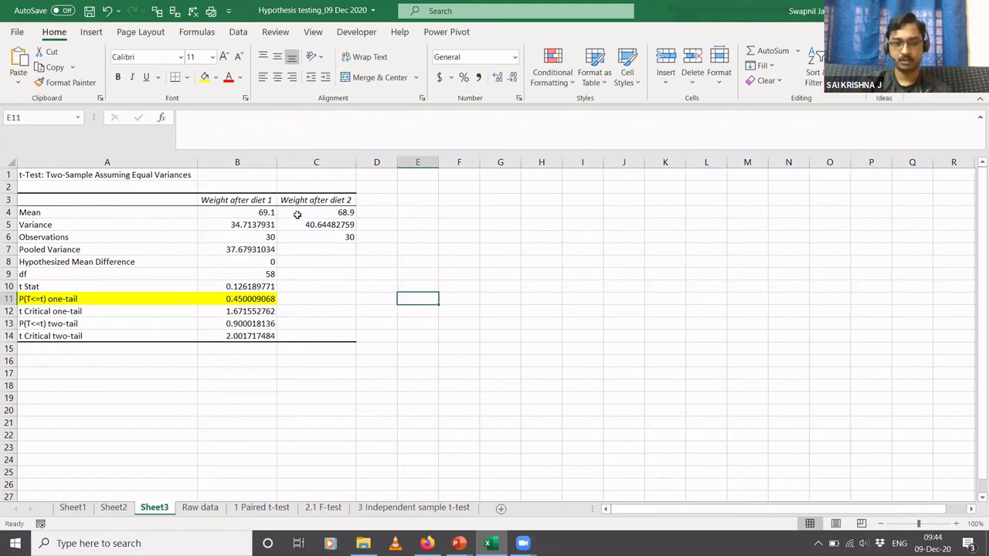
# - Compare the average weights after diet 1 and diet 2 on the Raw data sheet
pyautogui.click(200, 508)
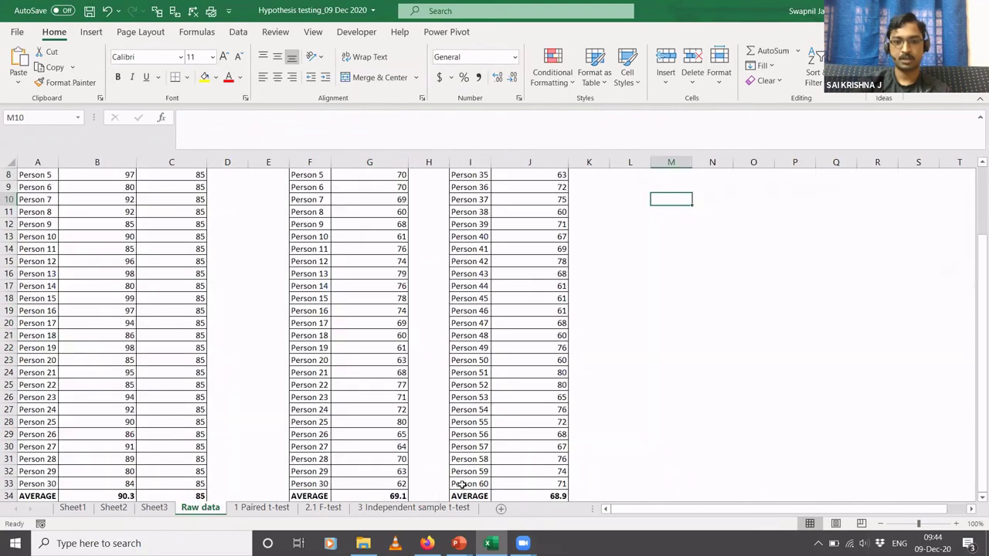
pyautogui.click(379, 494)
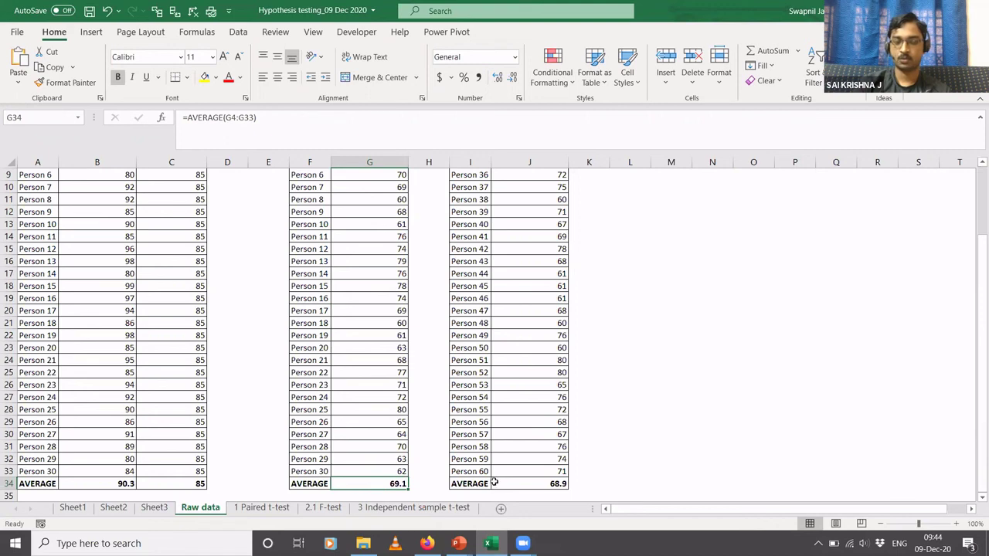
pyautogui.click(523, 410)
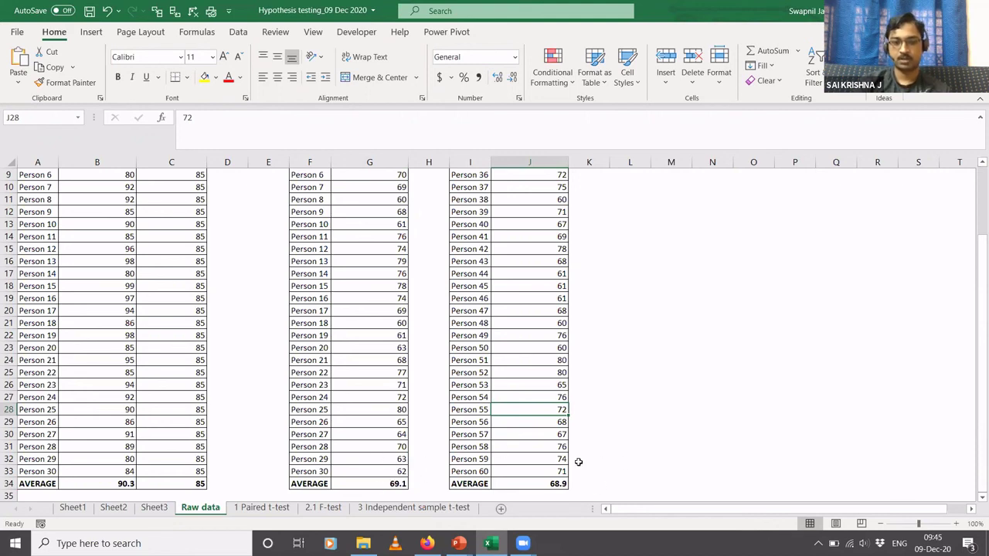
pyautogui.click(435, 360)
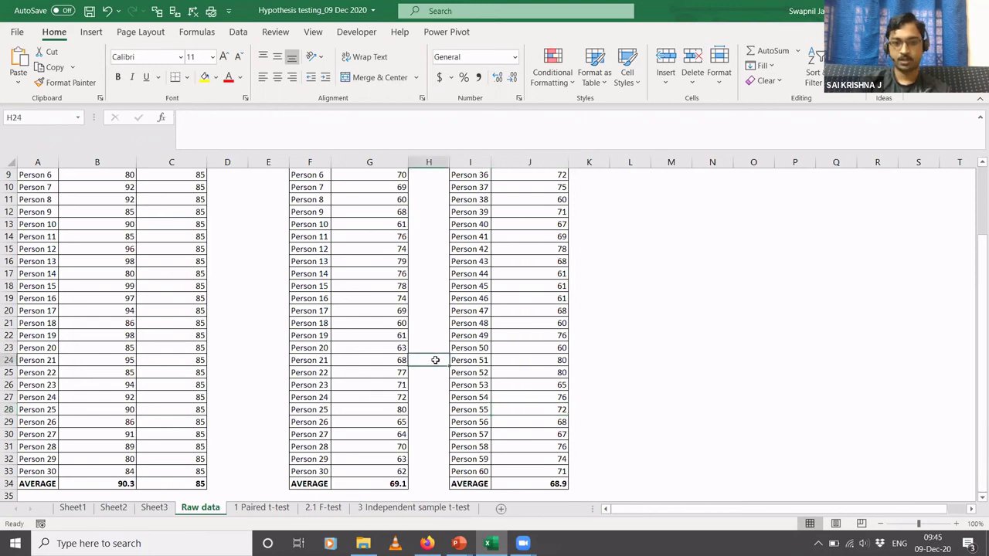